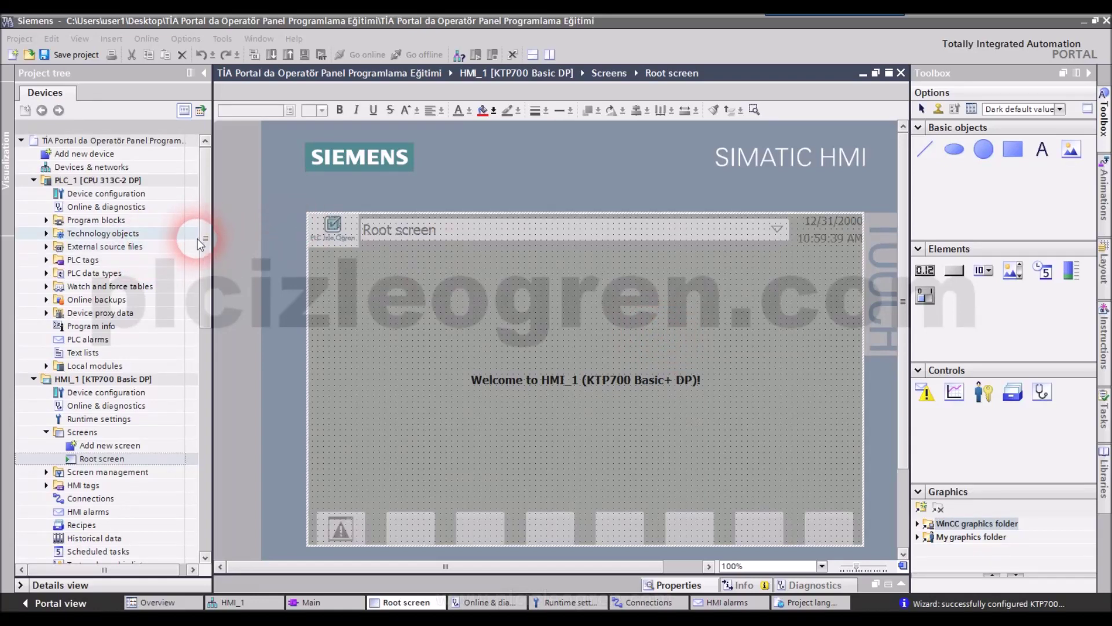
# - Scroll the project tree and expand Languages & resources to list project languages, texts and graphics
pyautogui.moveTo(207, 172); pyautogui.dragTo(204, 285)
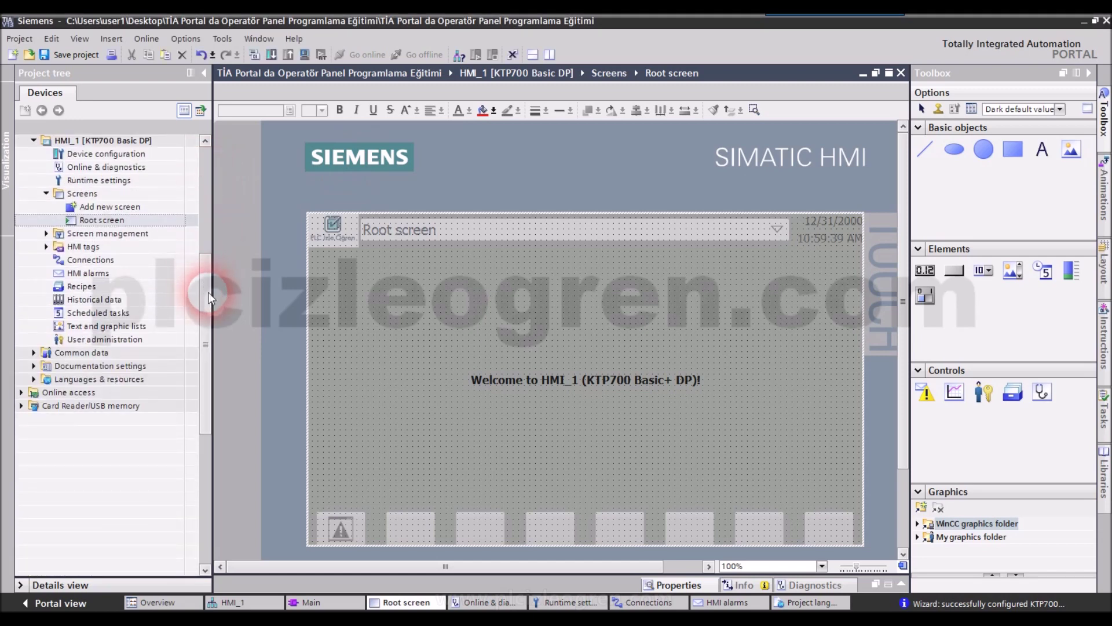
pyautogui.click(33, 379)
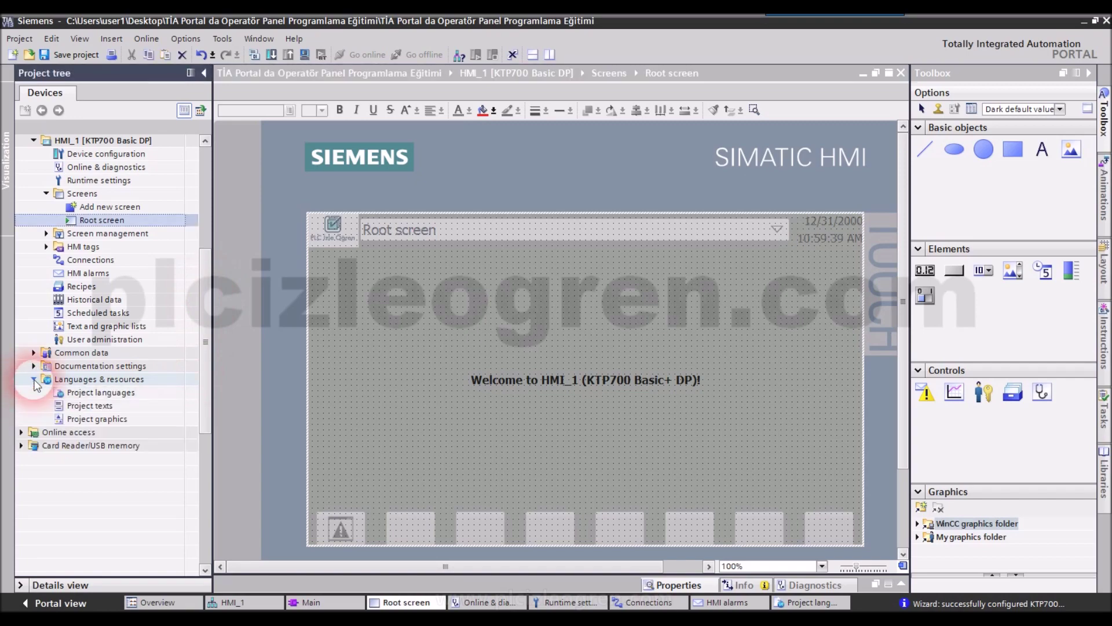
# - In Project languages, enable Turkish (Turkey) and make it the editing language
pyautogui.doubleClick(86, 393)
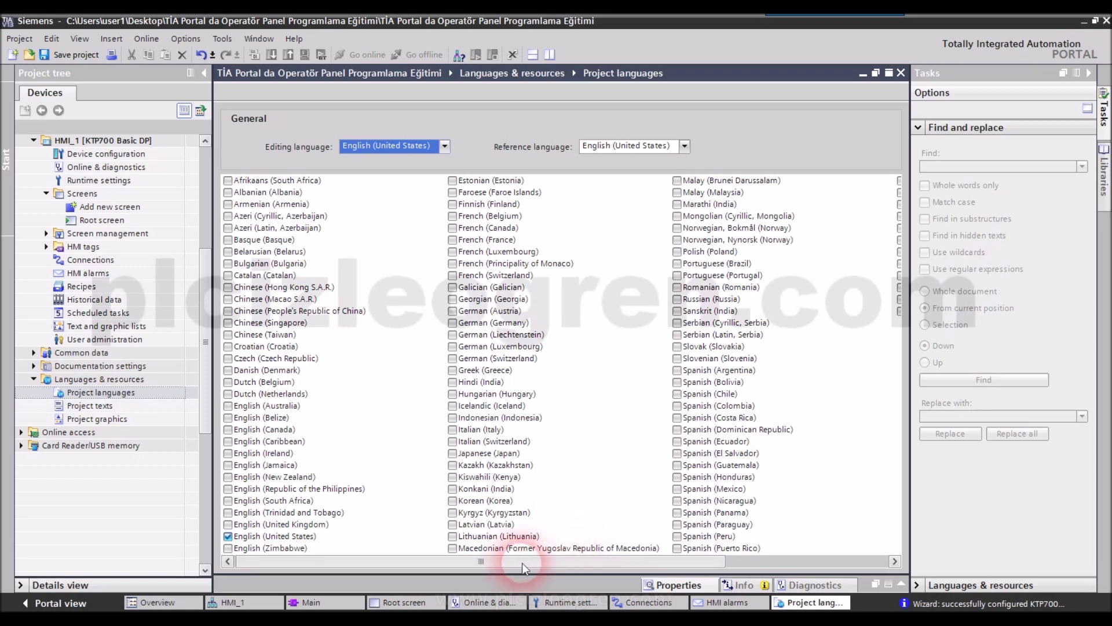
pyautogui.moveTo(522, 562); pyautogui.dragTo(700, 554)
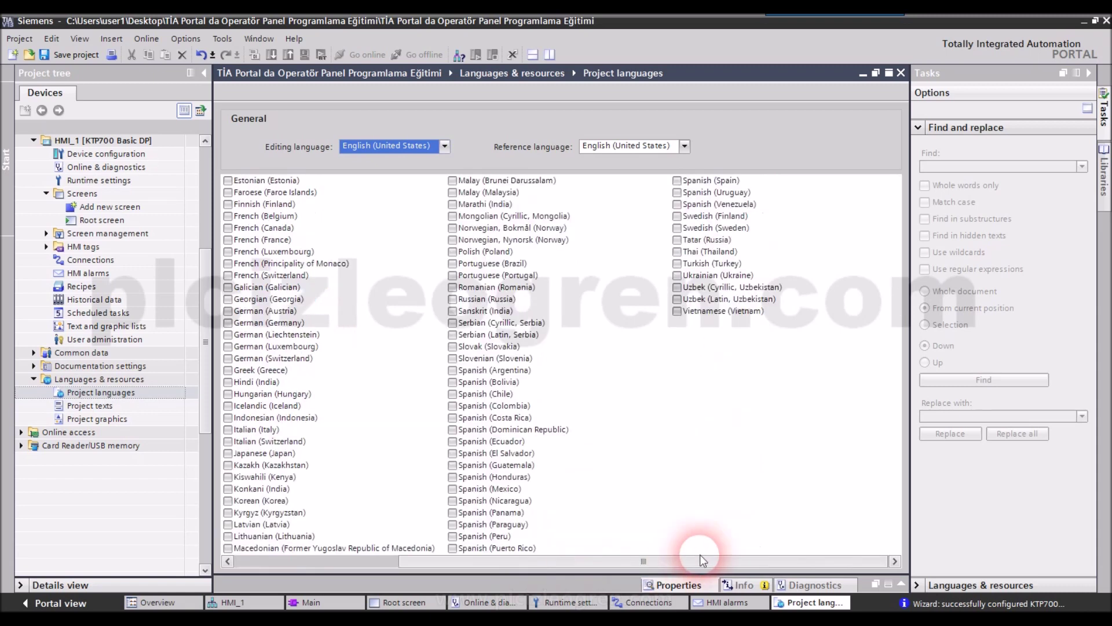
pyautogui.click(676, 265)
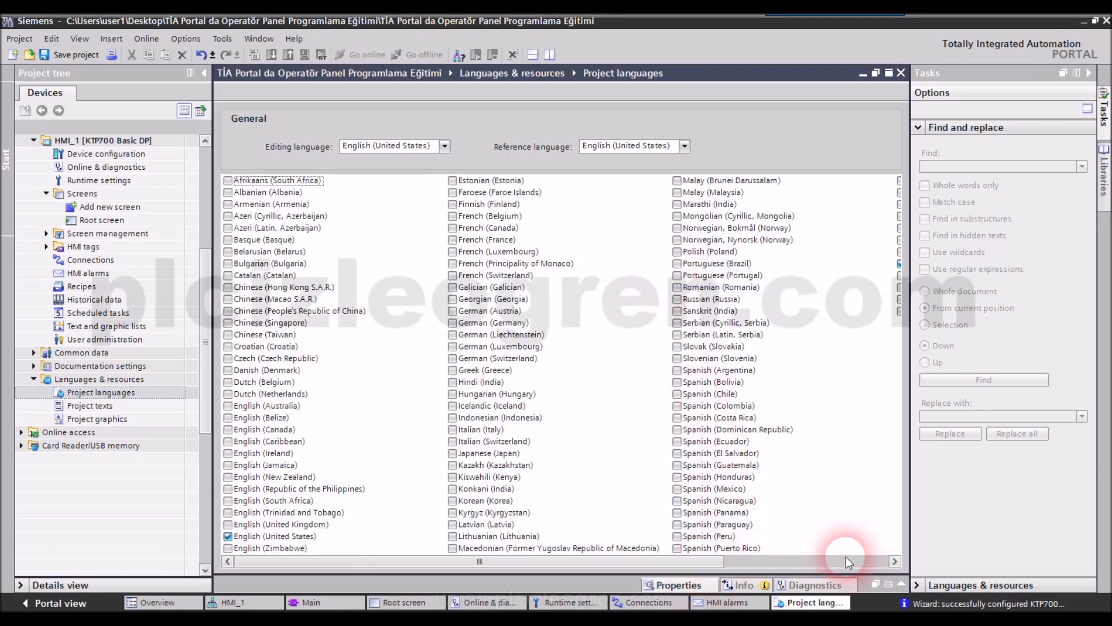
pyautogui.click(817, 564)
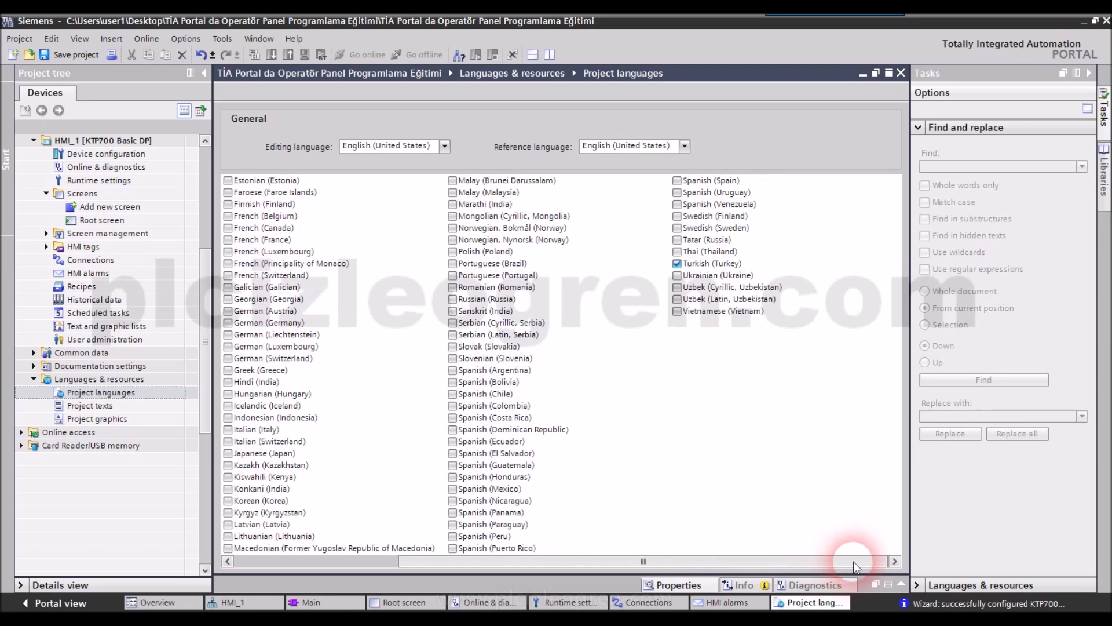
pyautogui.click(445, 147)
pyautogui.click(371, 166)
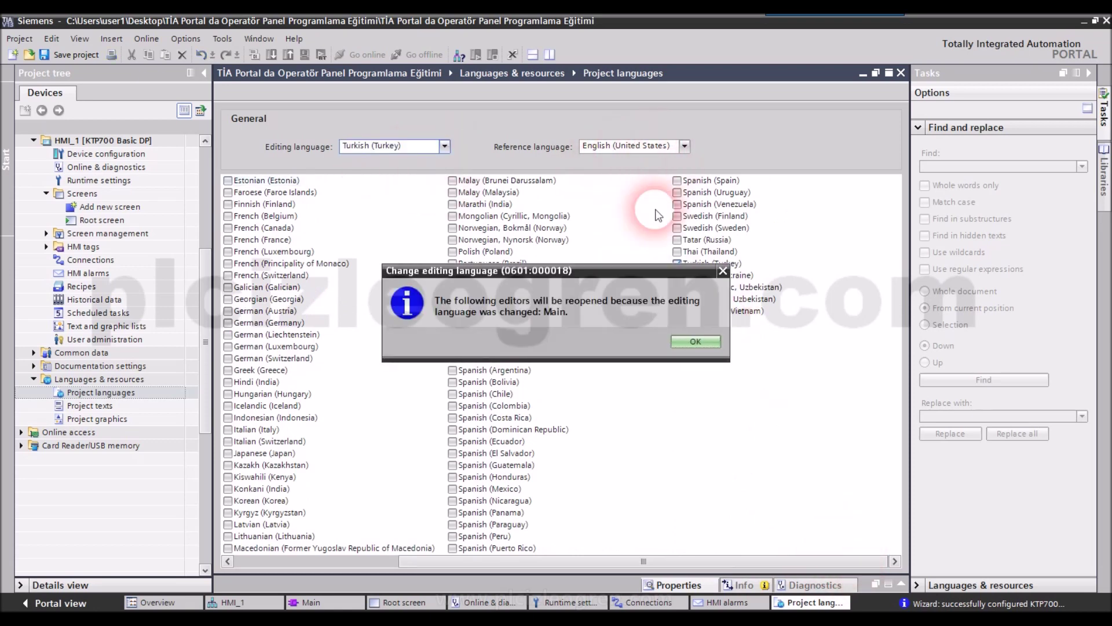
pyautogui.click(695, 341)
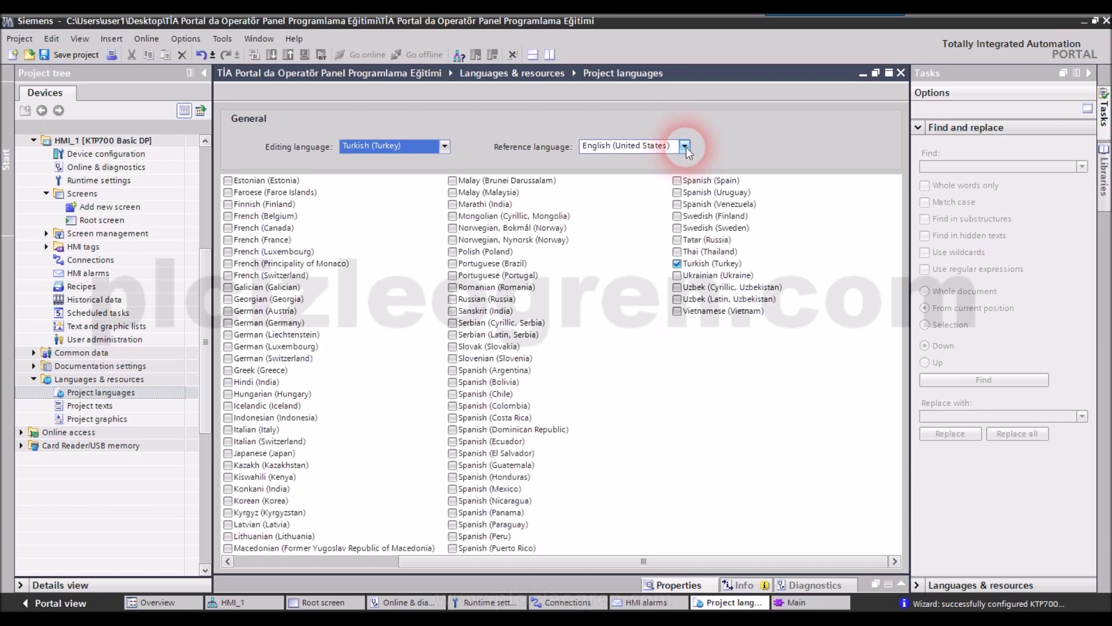
# - Make Turkish (Turkey) the reference language and add Spanish (Argentina) as a project language
pyautogui.click(685, 146)
pyautogui.click(641, 168)
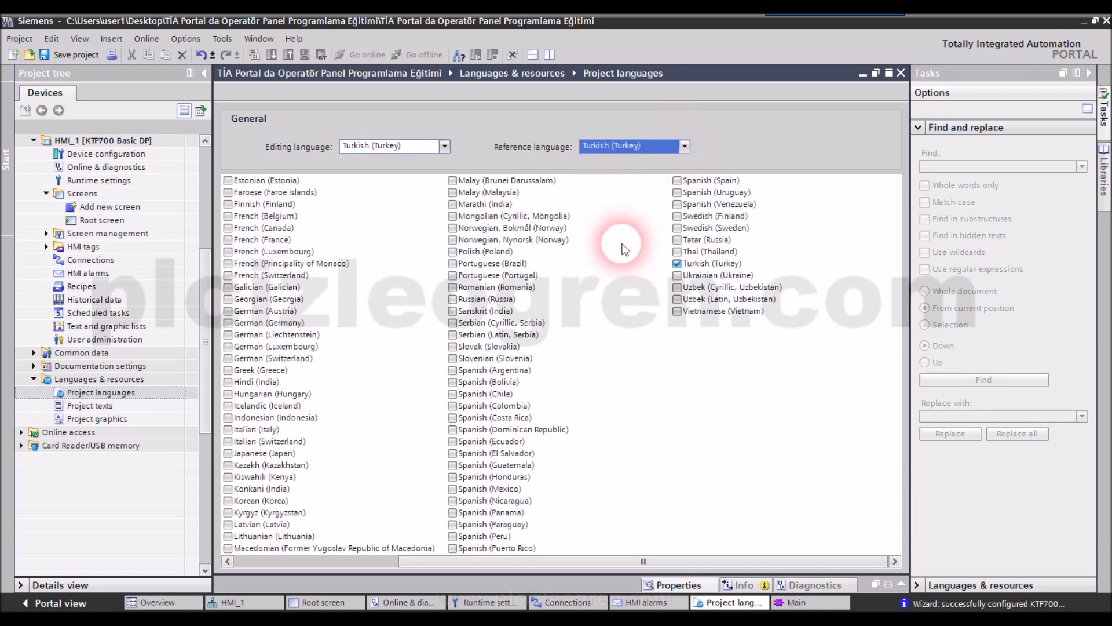
pyautogui.click(626, 370)
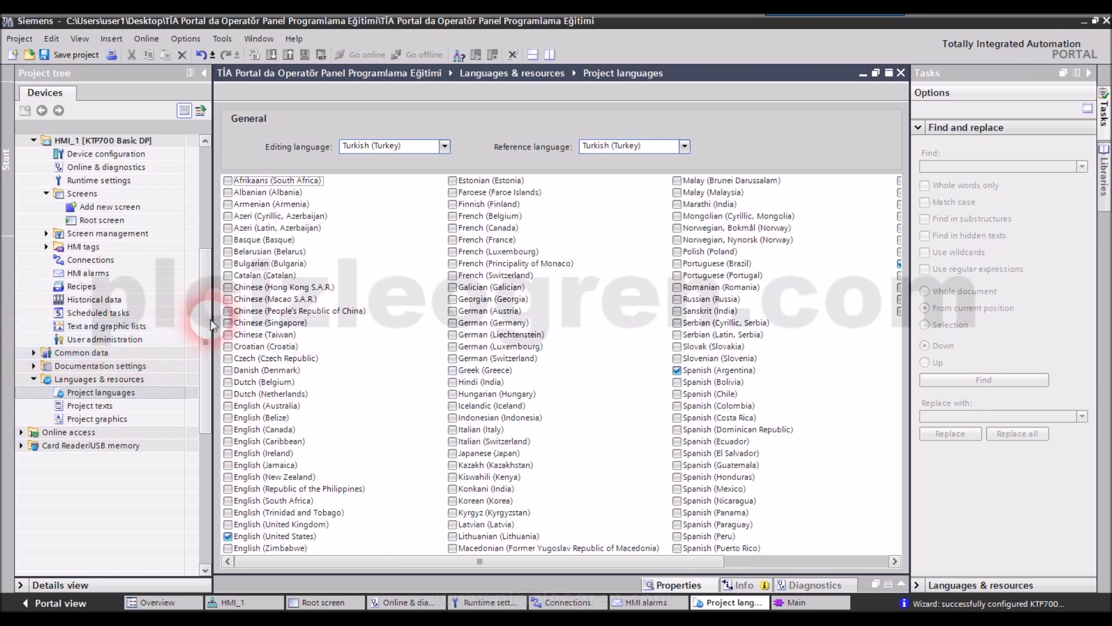
pyautogui.moveTo(206, 312); pyautogui.dragTo(207, 258)
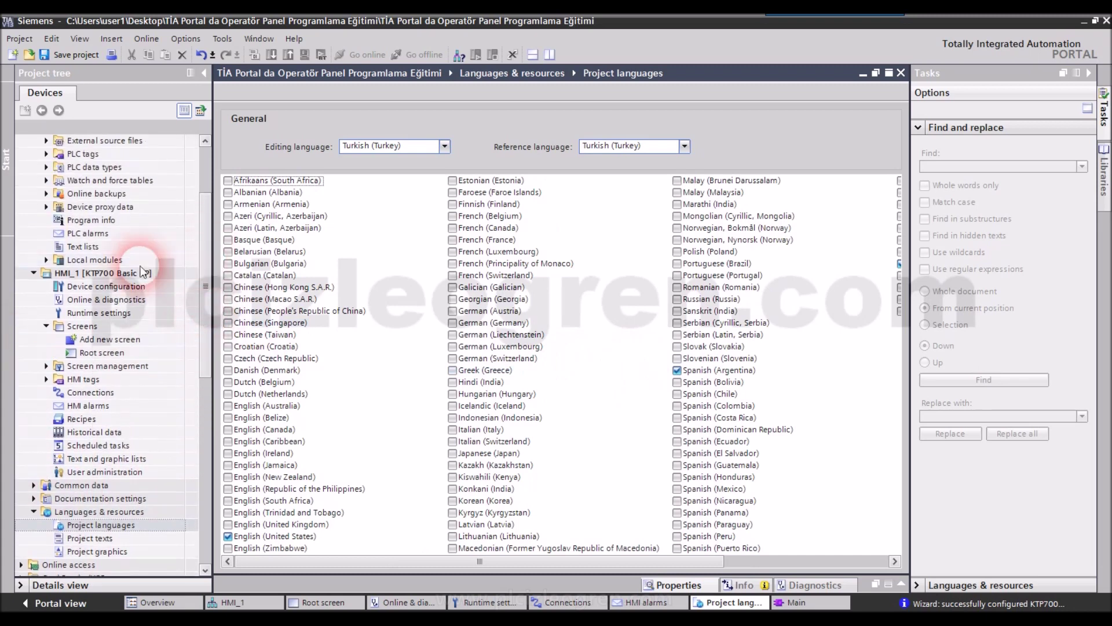
pyautogui.click(89, 314)
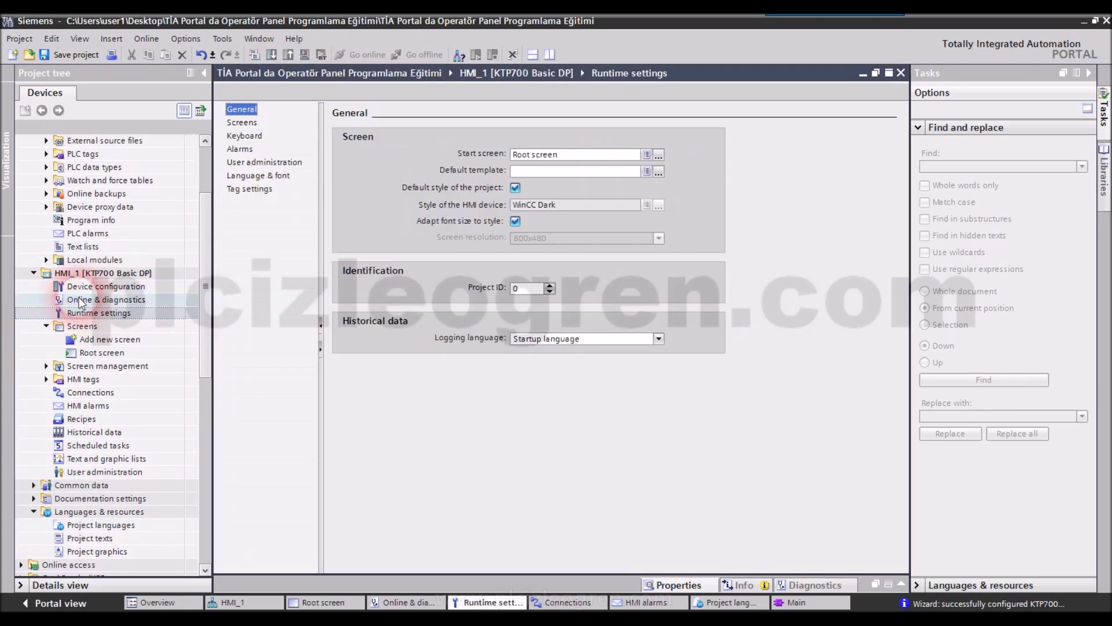
# - Look over HMI_1's online and diagnostics information details
pyautogui.click(84, 301)
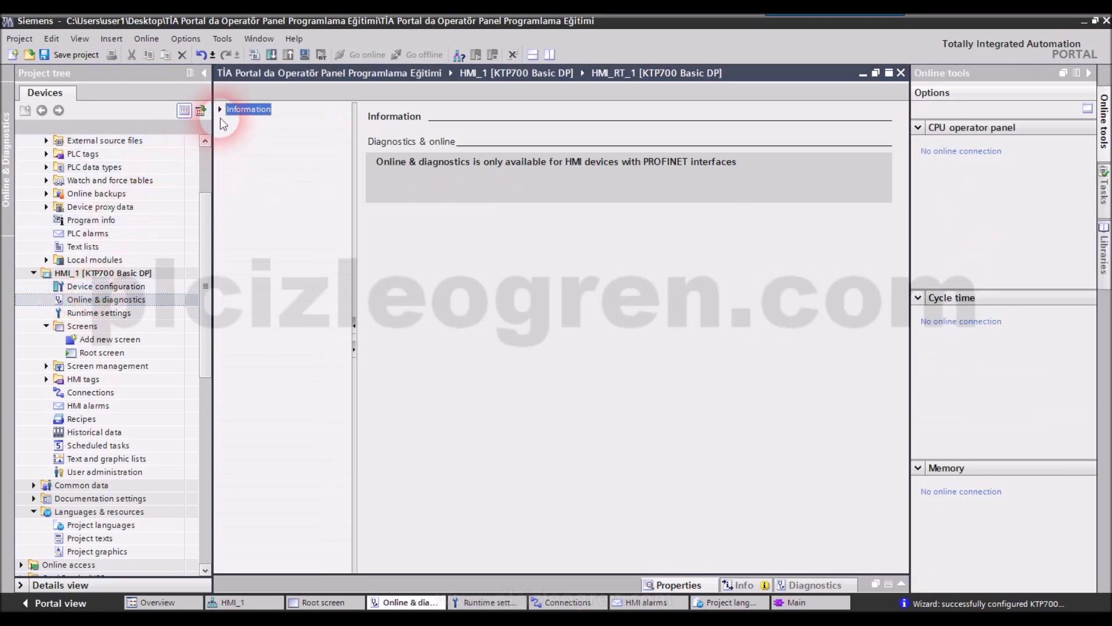
pyautogui.click(221, 111)
pyautogui.click(255, 124)
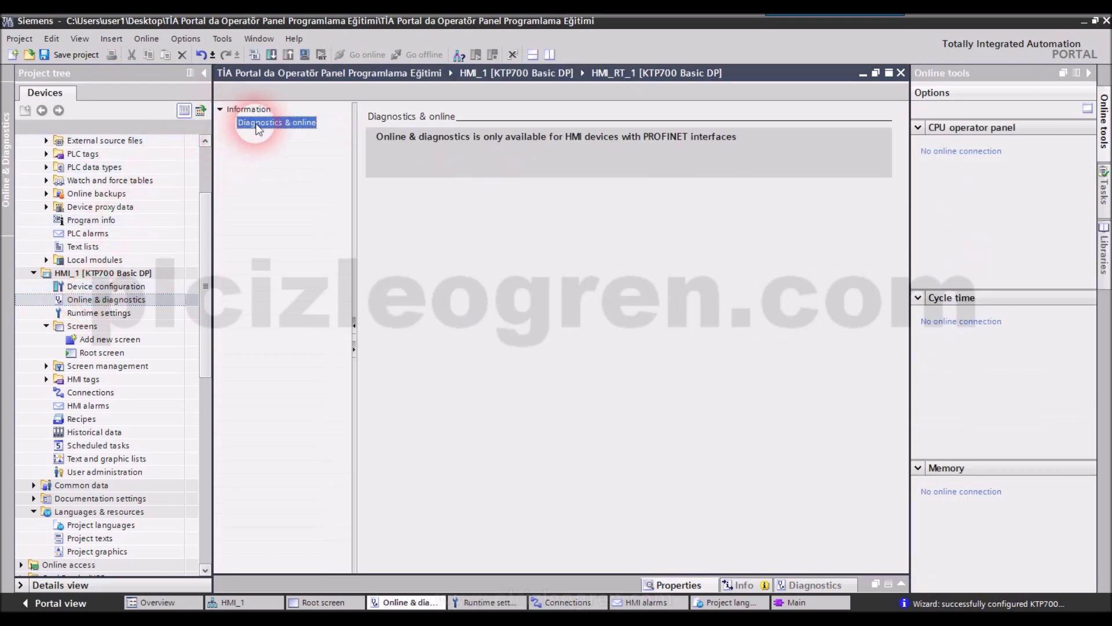
# - In Runtime settings > Language & font, enable Turkish (Turkey) and disable English (USA)
pyautogui.click(87, 313)
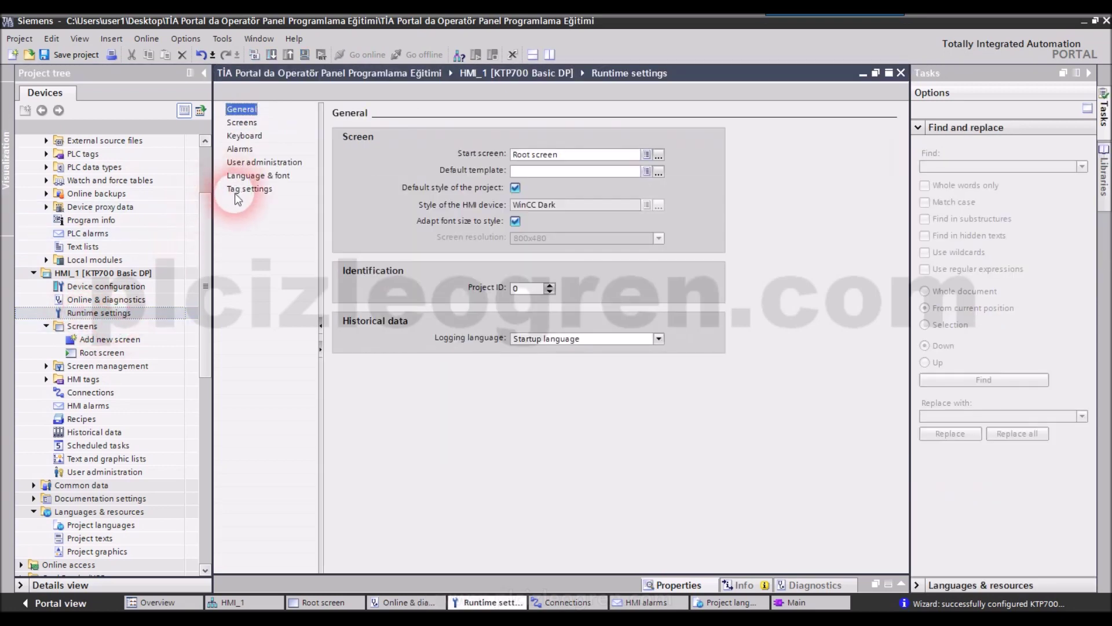
pyautogui.click(239, 177)
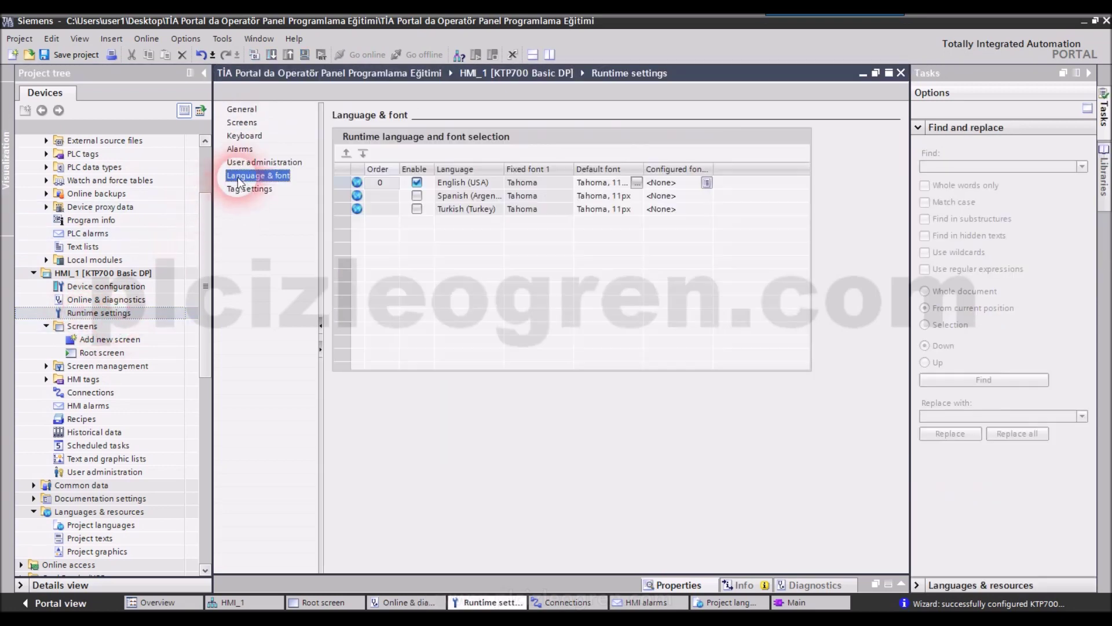
pyautogui.click(417, 209)
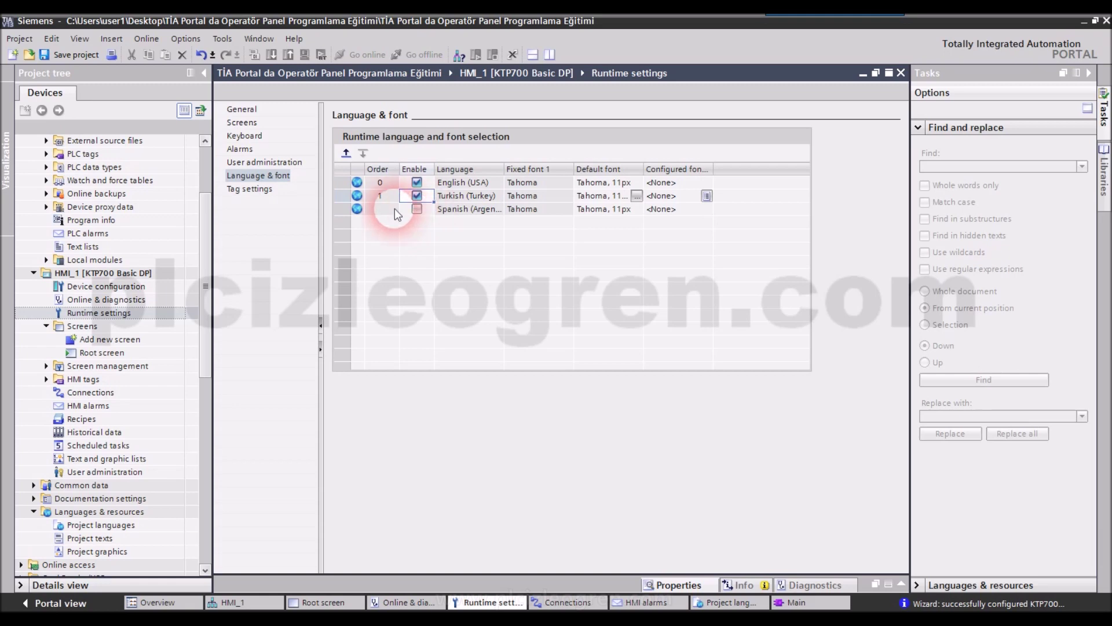
pyautogui.click(416, 183)
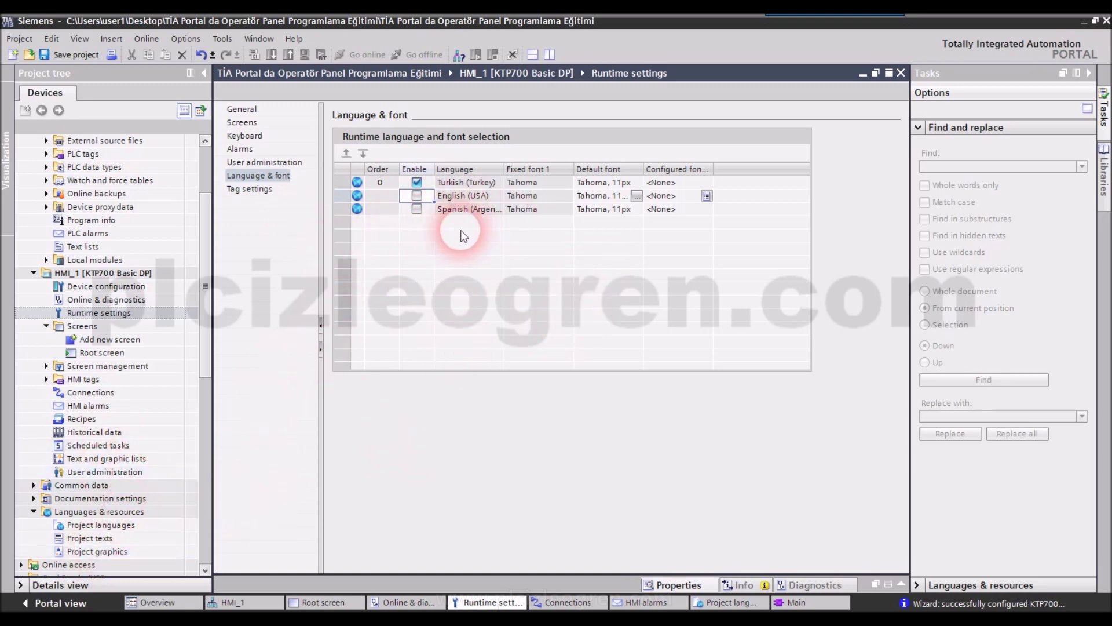
# - Uncheck Spanish (Argentina) in the project languages, then return to HMI_1's runtime settings
pyautogui.scroll(-1, 204, 325)
pyautogui.scroll(-1, 203, 325)
pyautogui.doubleClick(81, 471)
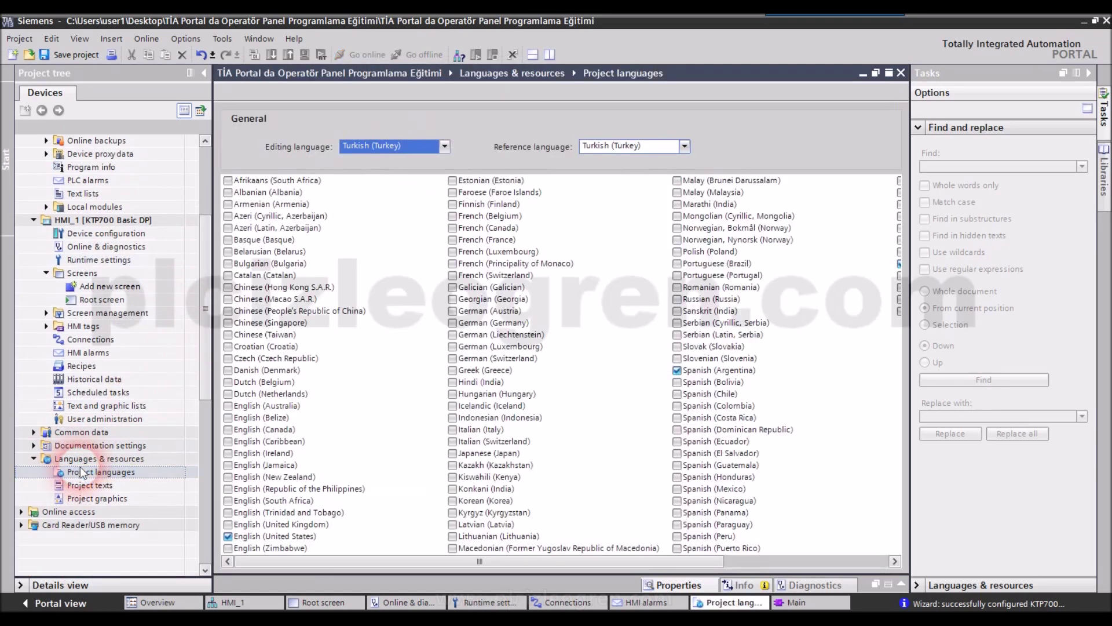
pyautogui.click(676, 370)
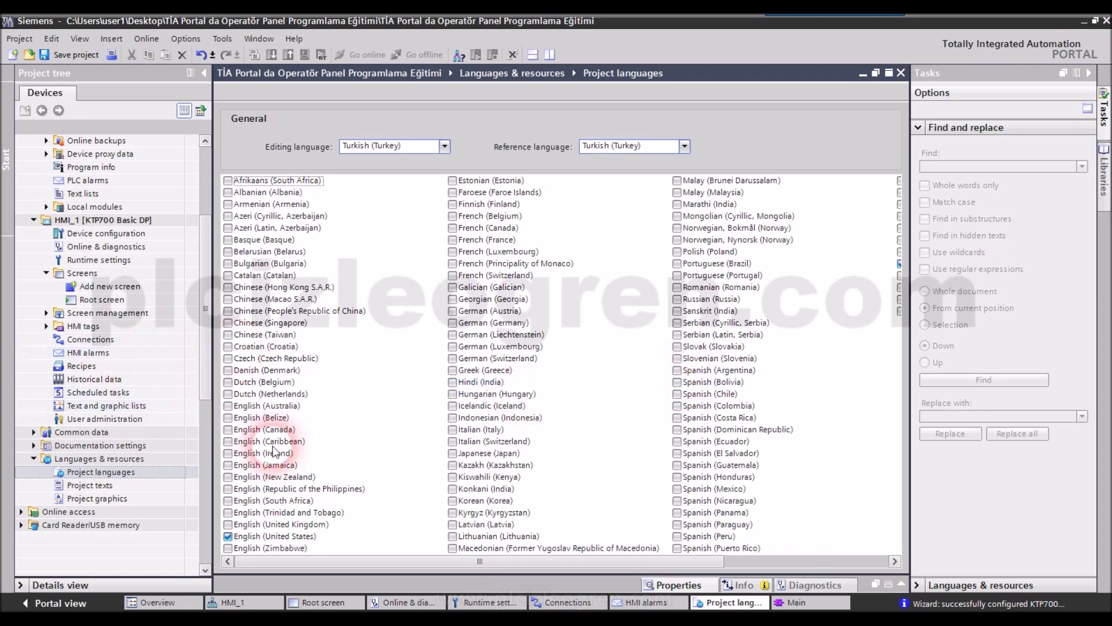
pyautogui.doubleClick(98, 259)
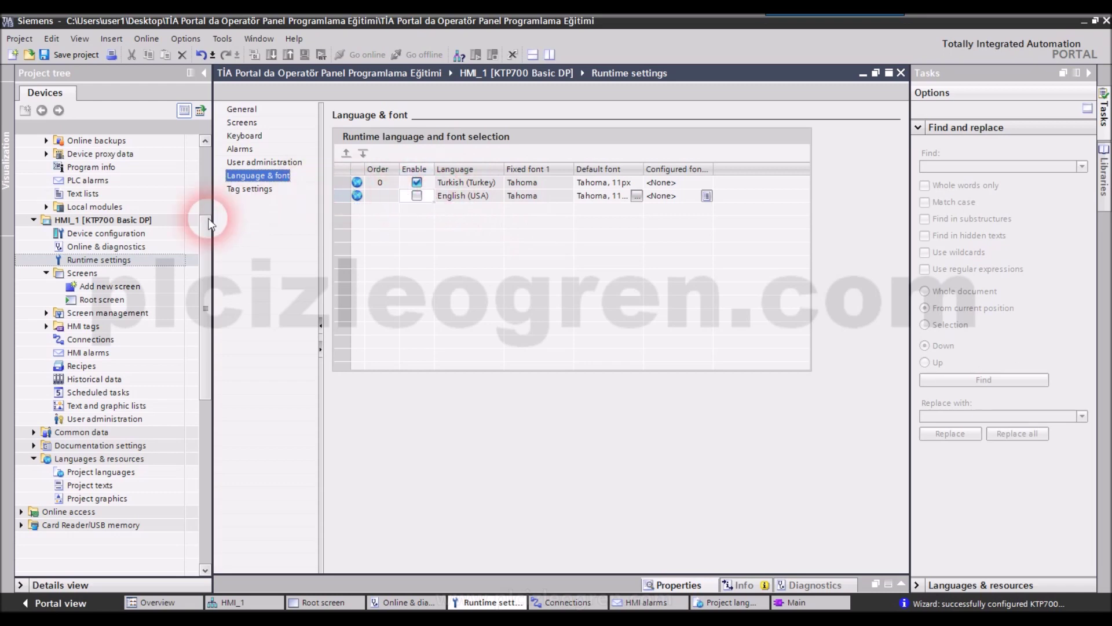
# - Tidy the project tree and open HMI_1's Root screen from its Screens folder
pyautogui.moveTo(204, 221); pyautogui.dragTo(203, 154)
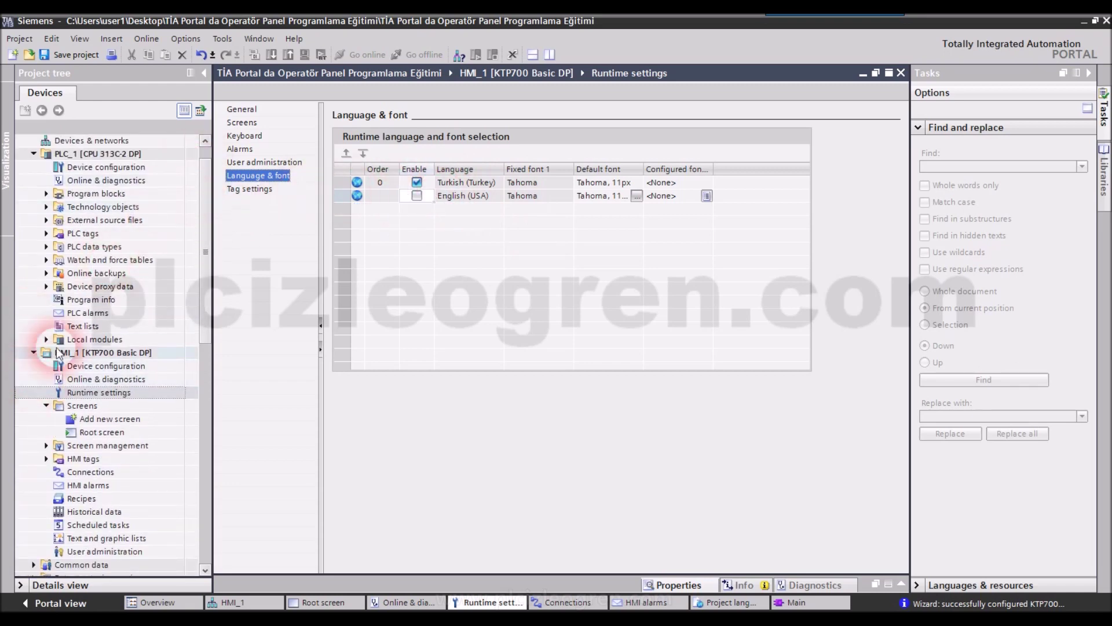
pyautogui.click(46, 404)
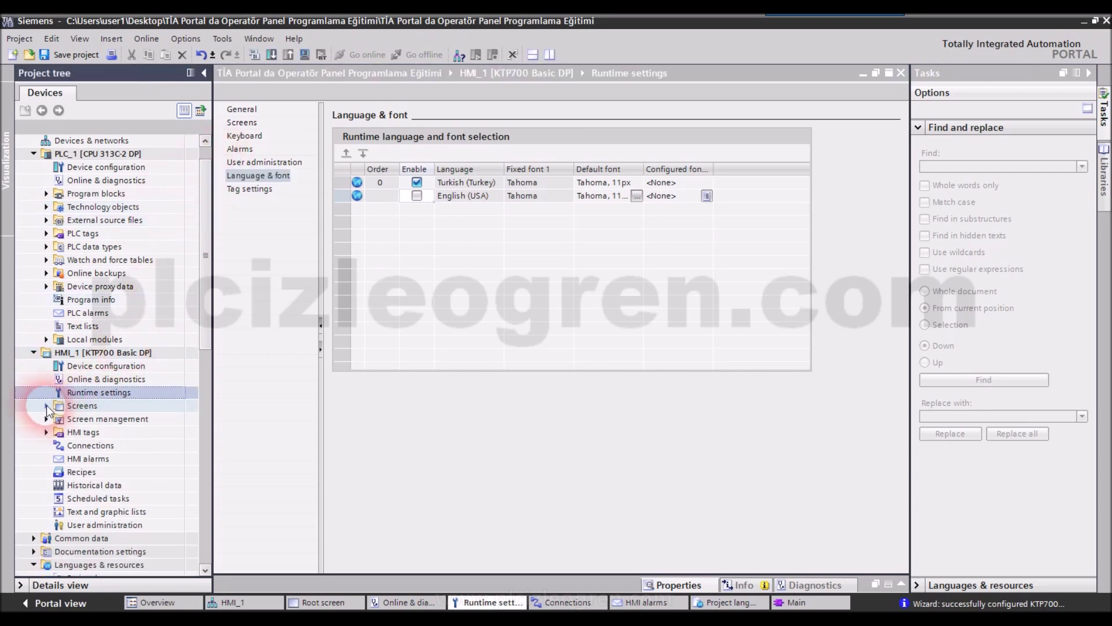
pyautogui.click(32, 353)
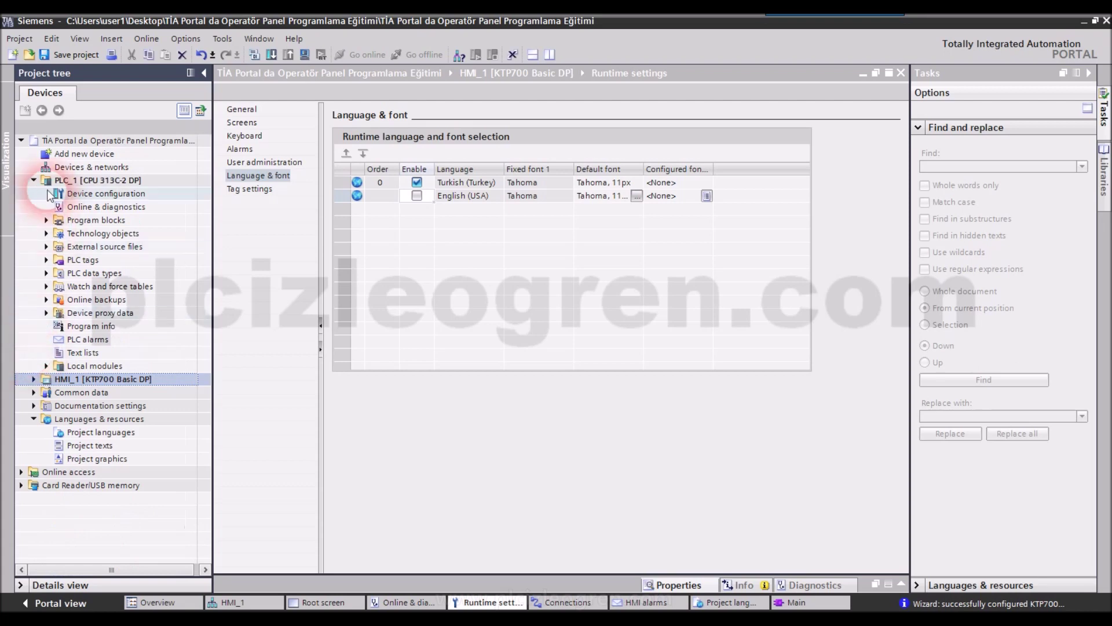
pyautogui.click(33, 180)
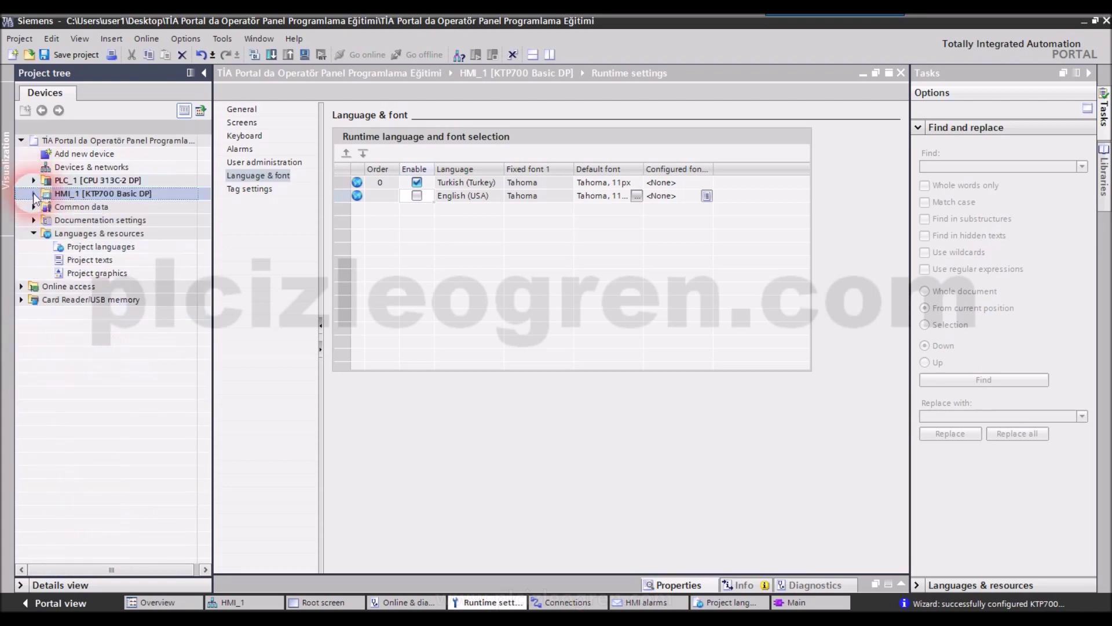
pyautogui.click(33, 193)
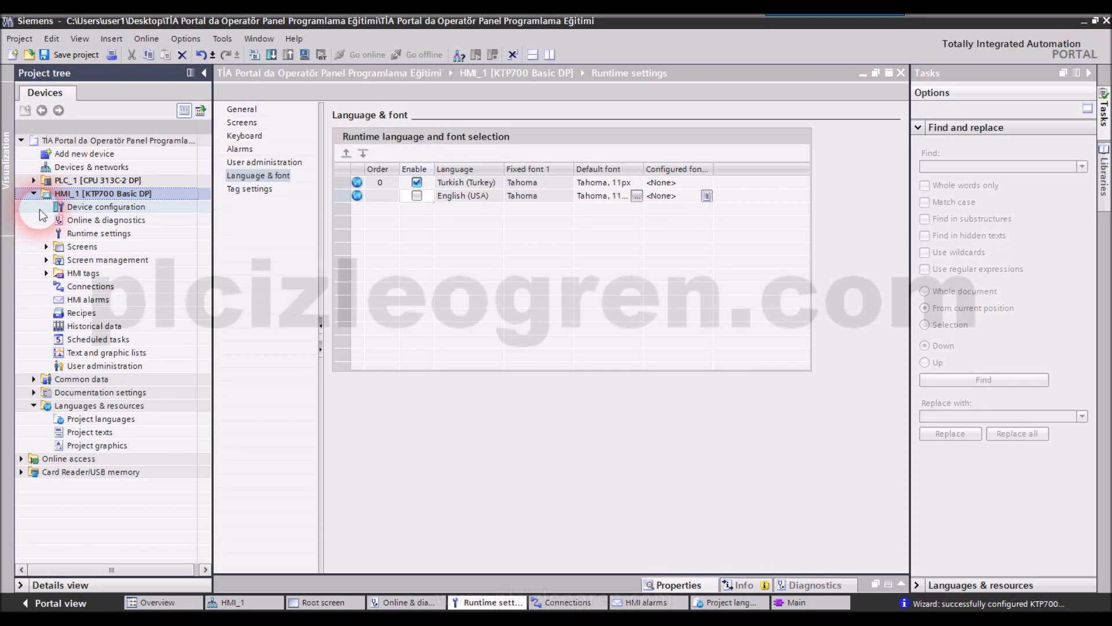
pyautogui.click(47, 248)
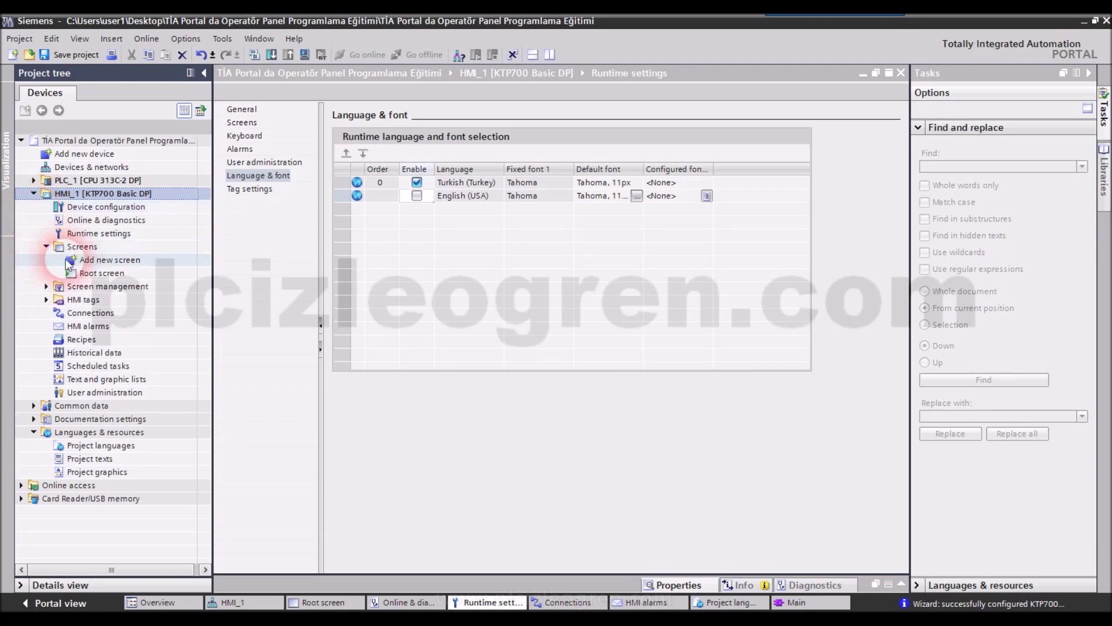
pyautogui.doubleClick(92, 275)
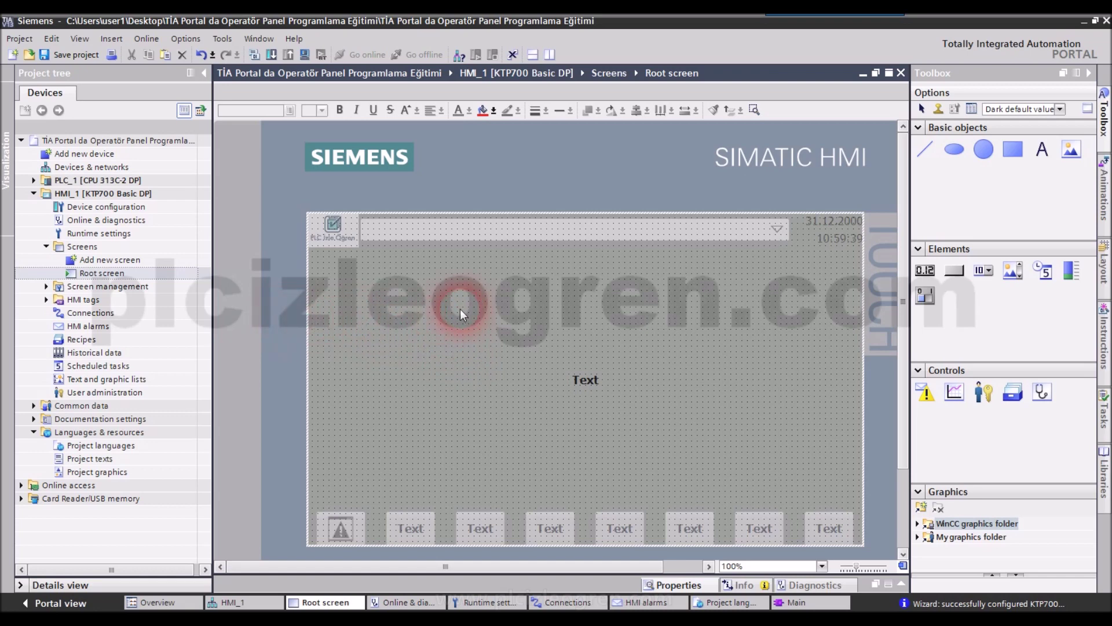
# - Use Add new screen under HMI_1 > Screens to create and open Screen_1
pyautogui.click(130, 265)
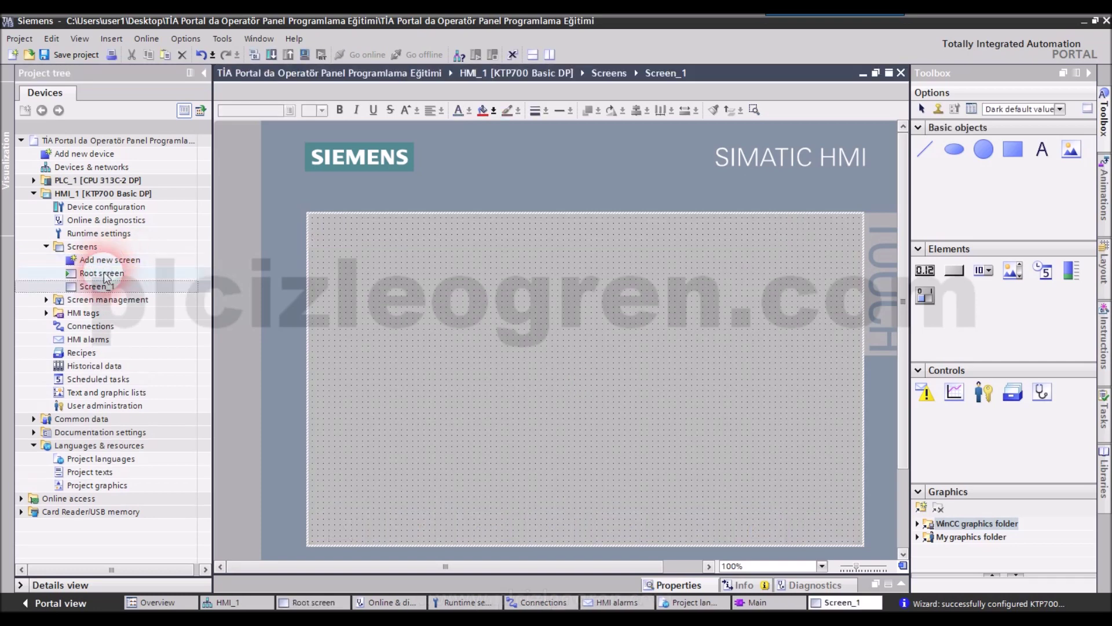
# - Rename the new Screen_1 to 'Ekran1'
pyautogui.click(113, 288)
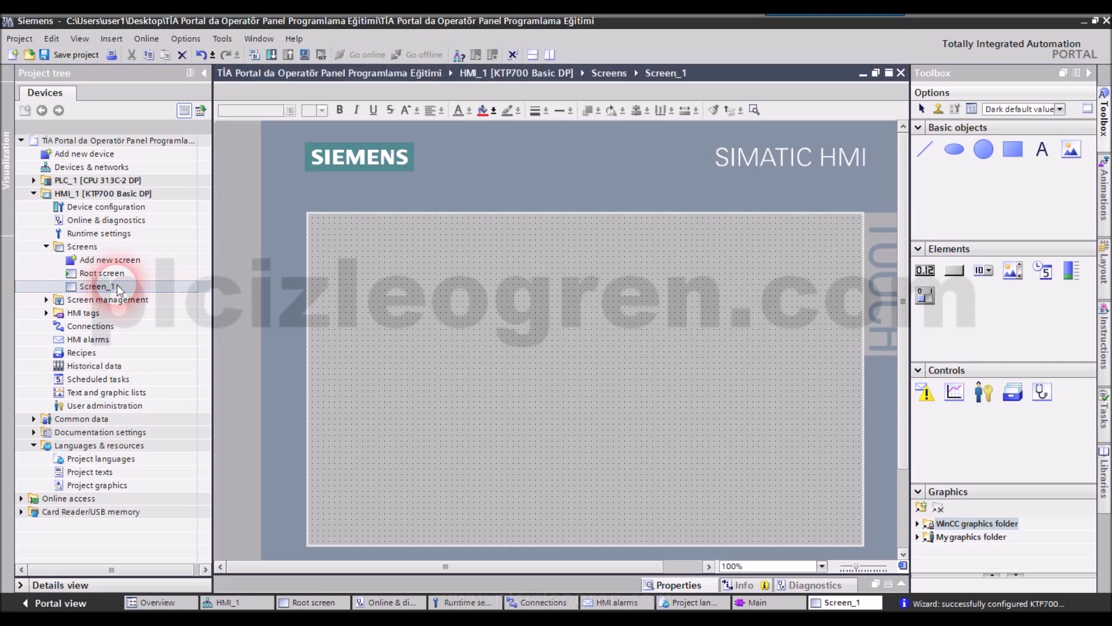
pyautogui.rightClick(115, 286)
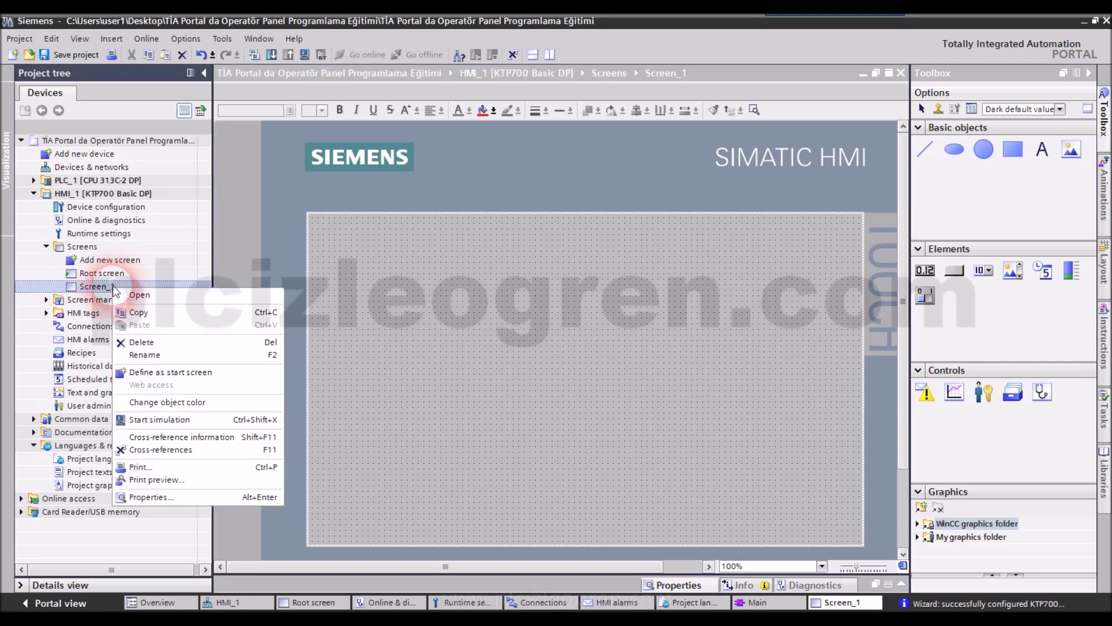
pyautogui.click(139, 336)
pyautogui.write('E')
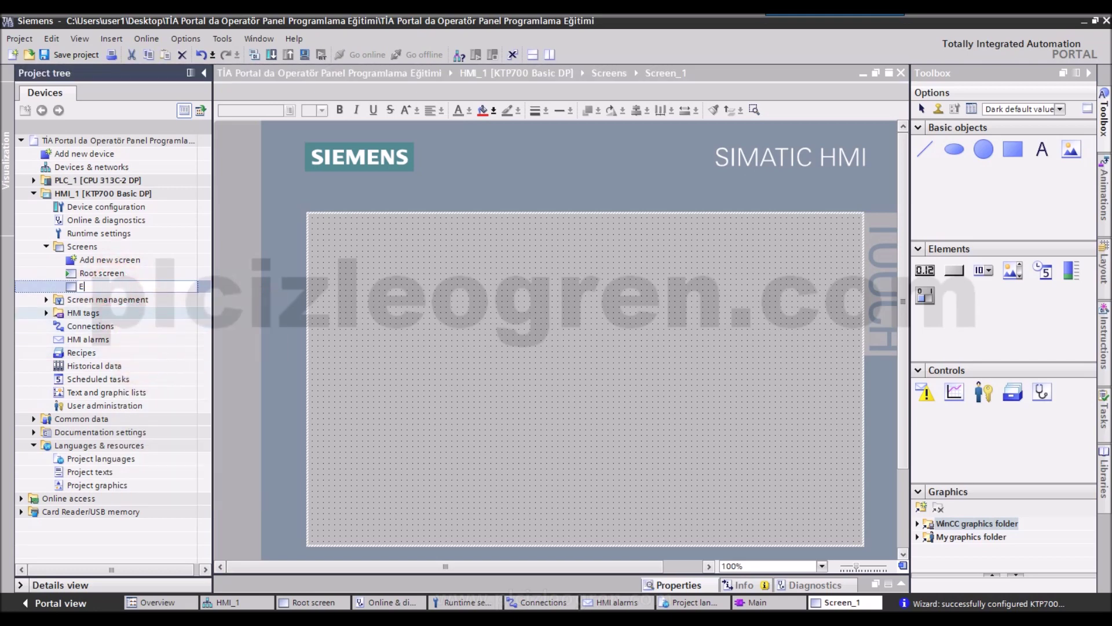
pyautogui.write('kran1')
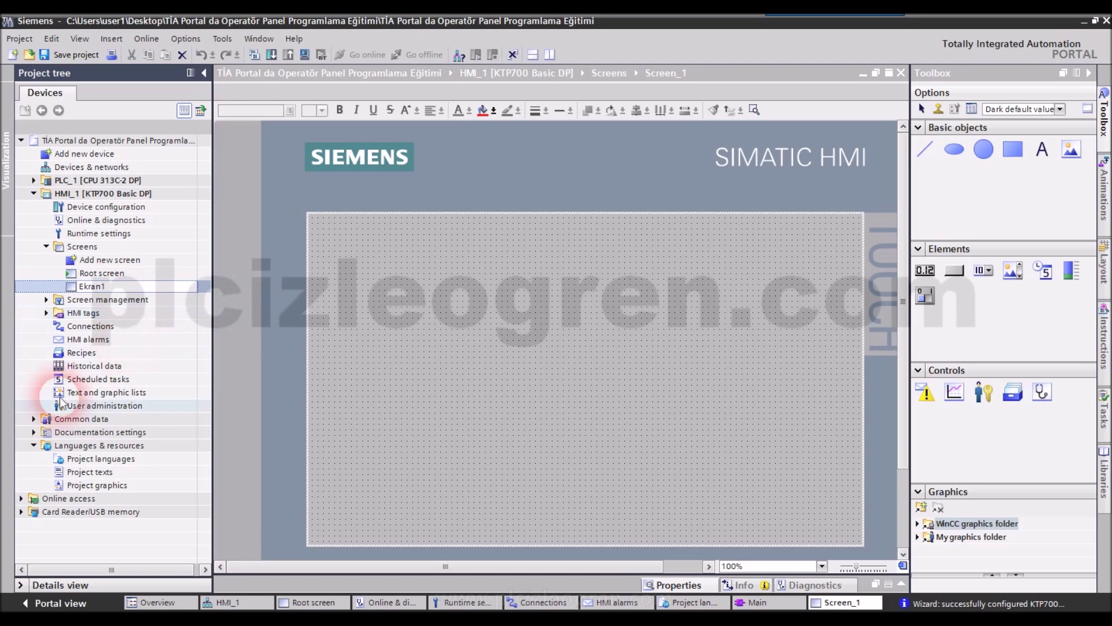
pyautogui.click(98, 260)
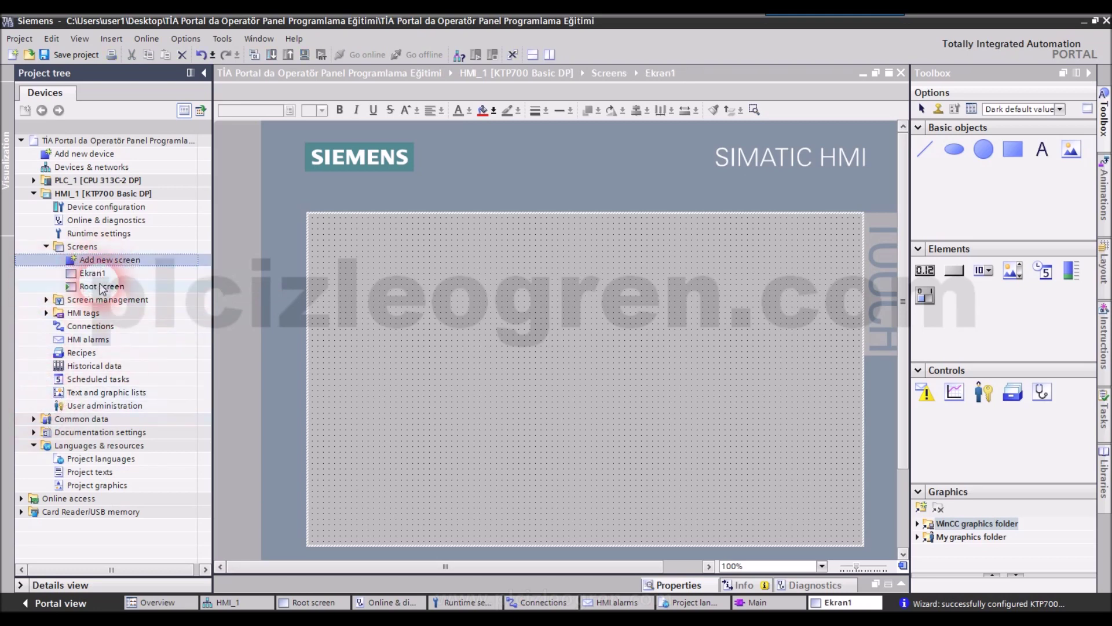
# - Add another new screen and rename it 'Ekran2'
pyautogui.doubleClick(105, 262)
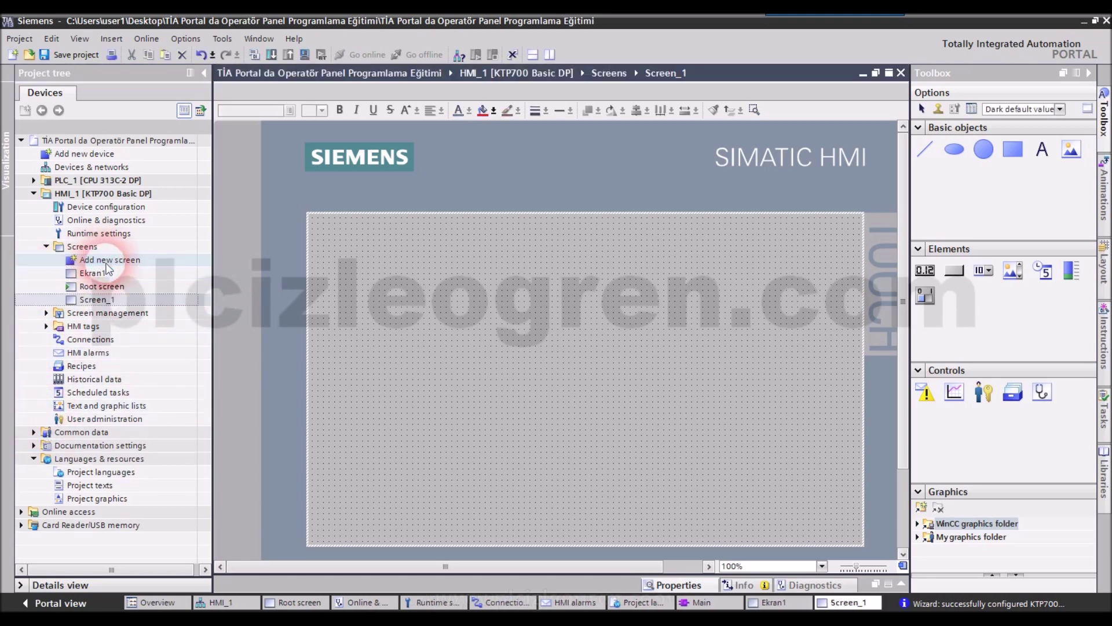
pyautogui.click(117, 300)
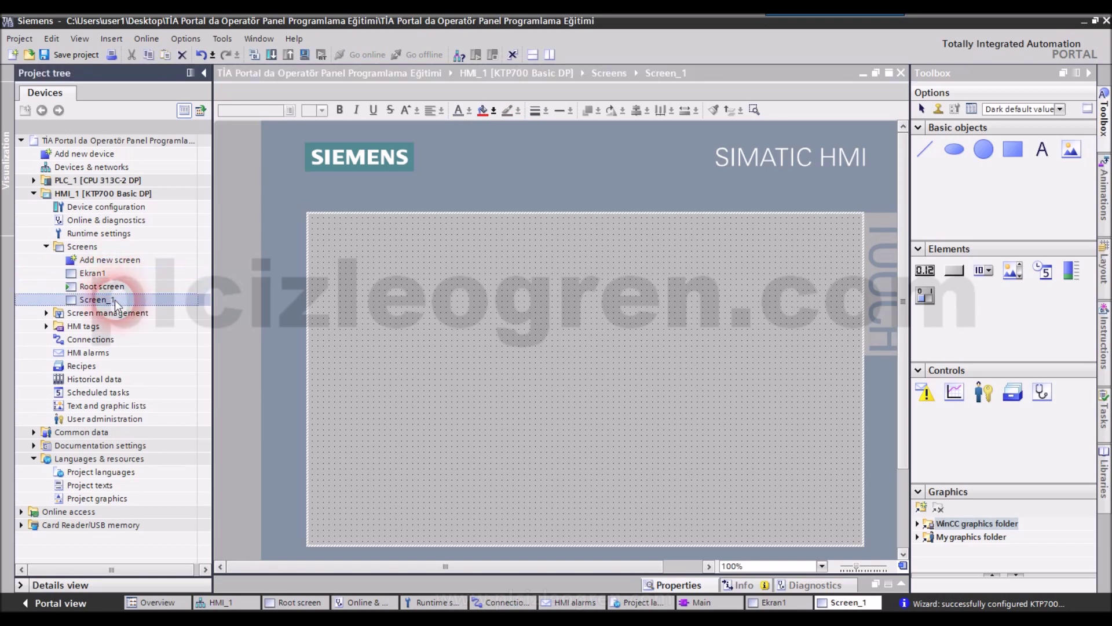
pyautogui.click(115, 300)
pyautogui.write('E')
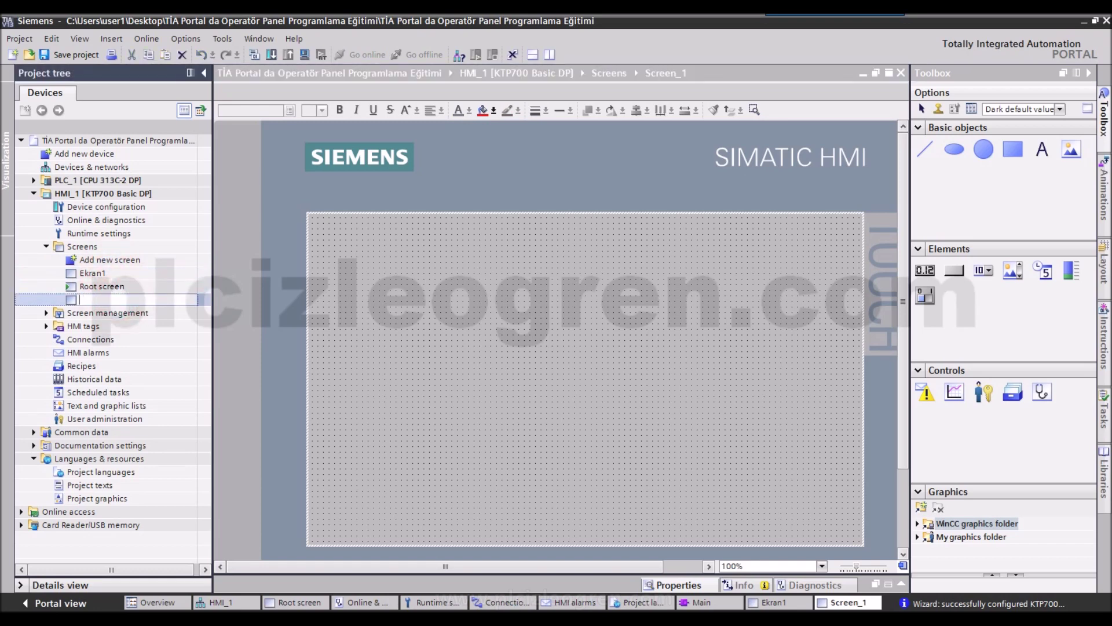
pyautogui.write('kran2')
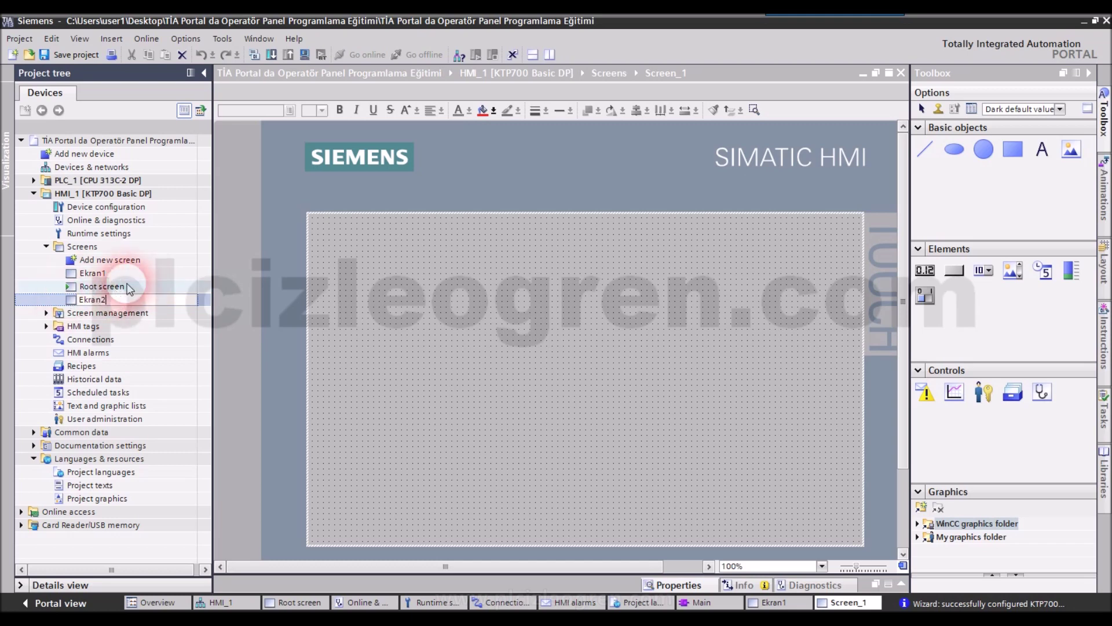
pyautogui.click(280, 288)
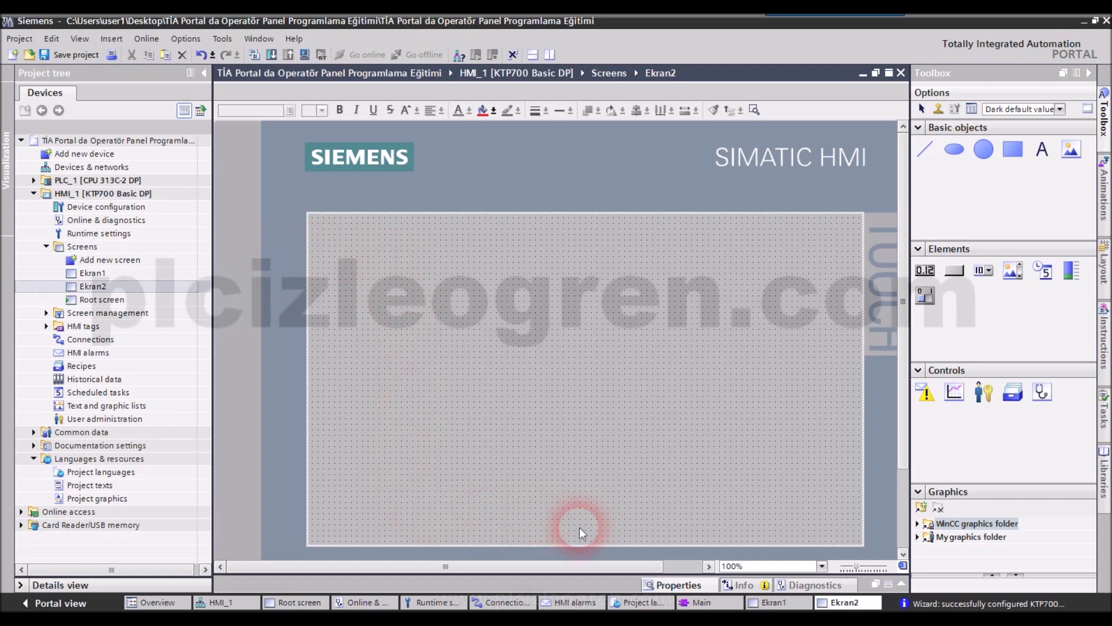
# - Switch between the Ekran1 and Ekran2 tabs, open the Root screen, then HMI_1's Runtime settings
pyautogui.click(766, 604)
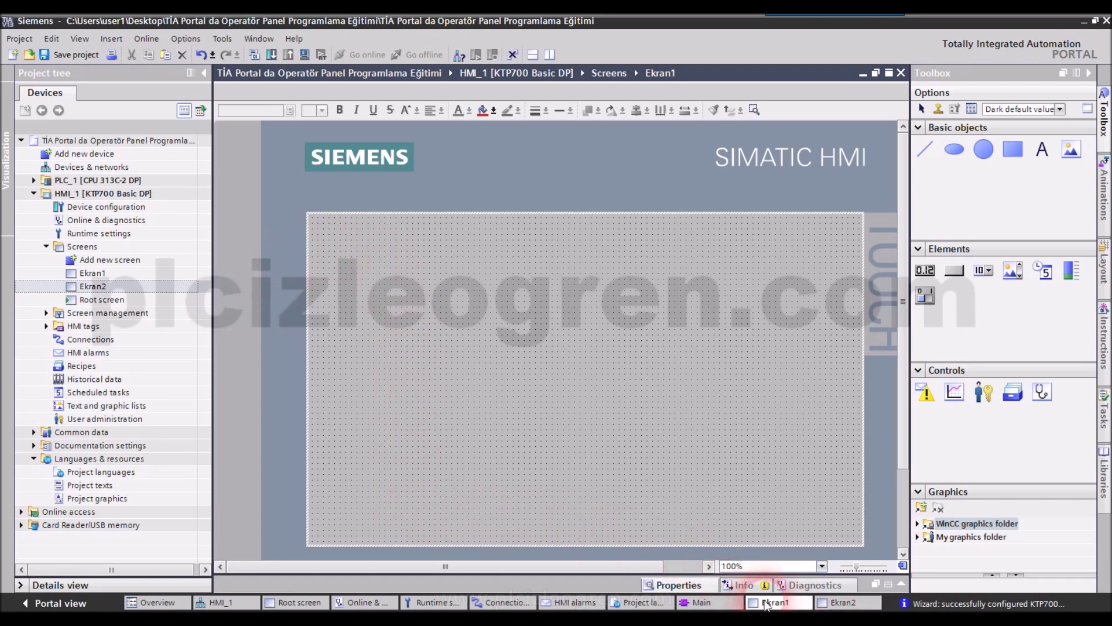
pyautogui.click(865, 607)
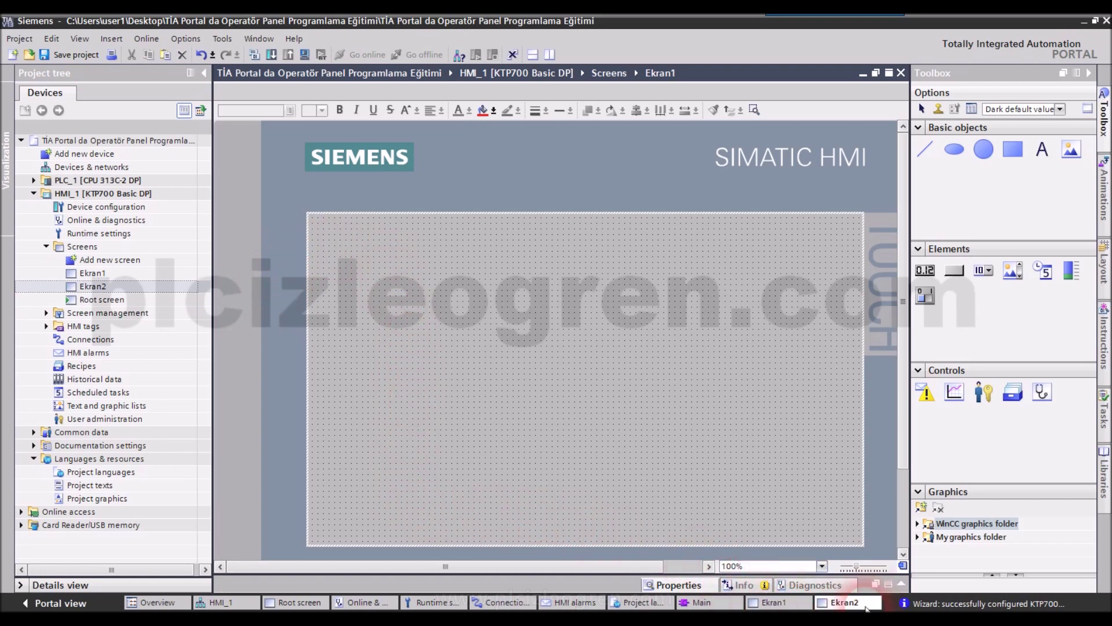
pyautogui.click(760, 603)
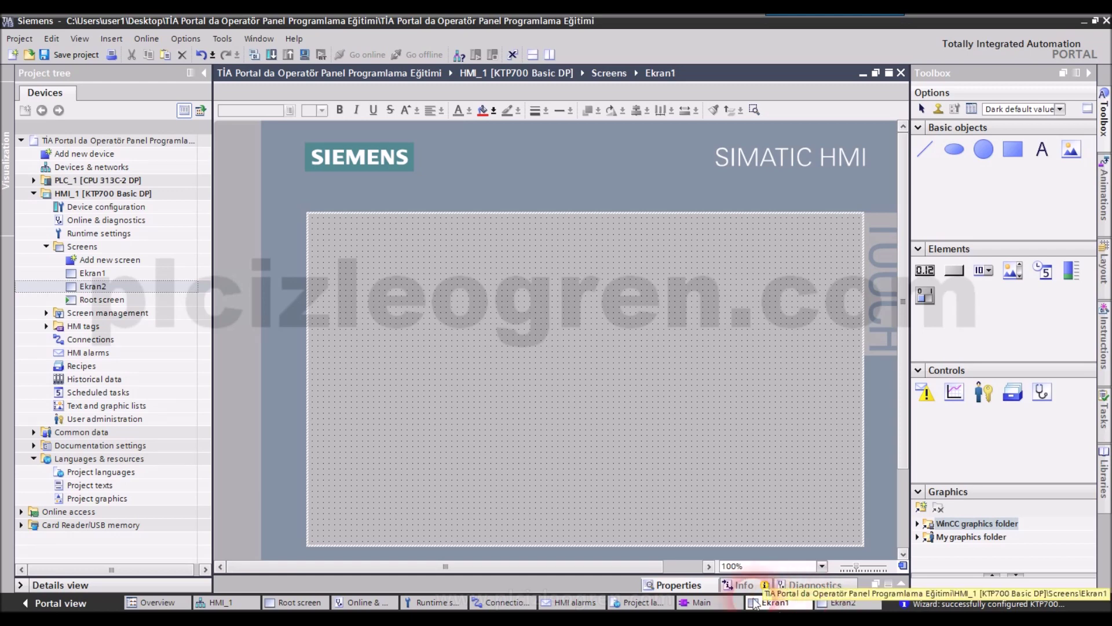
pyautogui.click(87, 301)
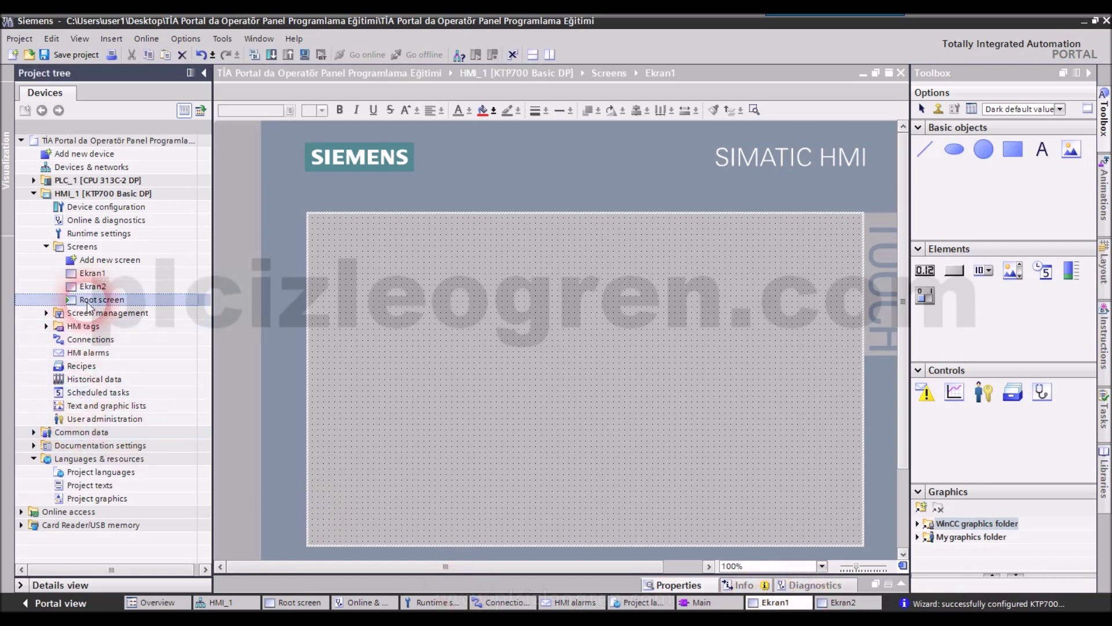
pyautogui.doubleClick(87, 302)
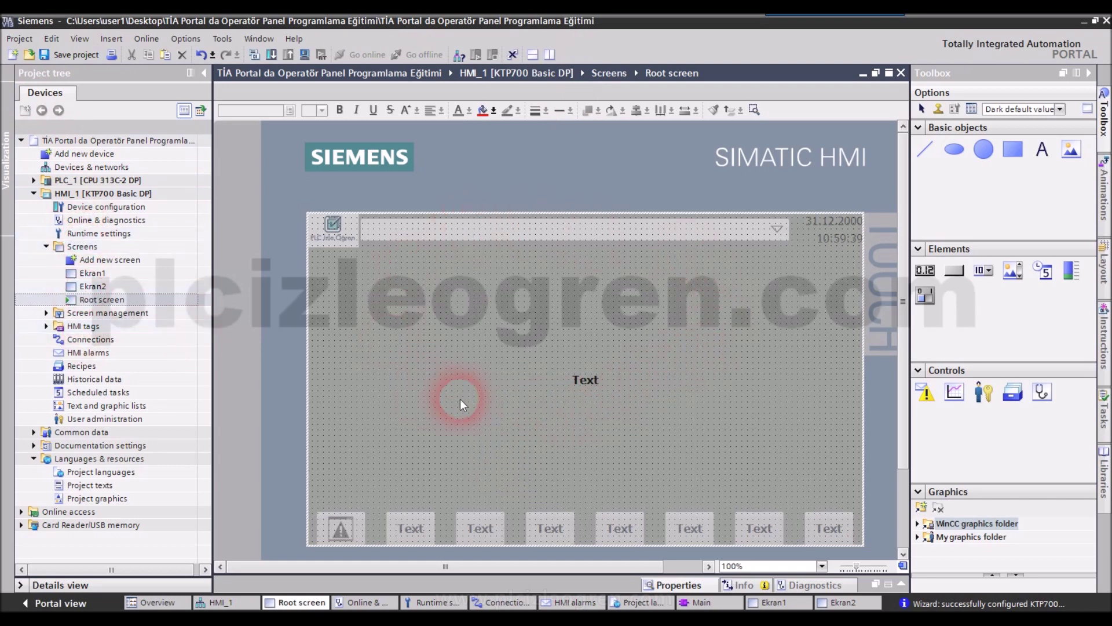
pyautogui.doubleClick(75, 234)
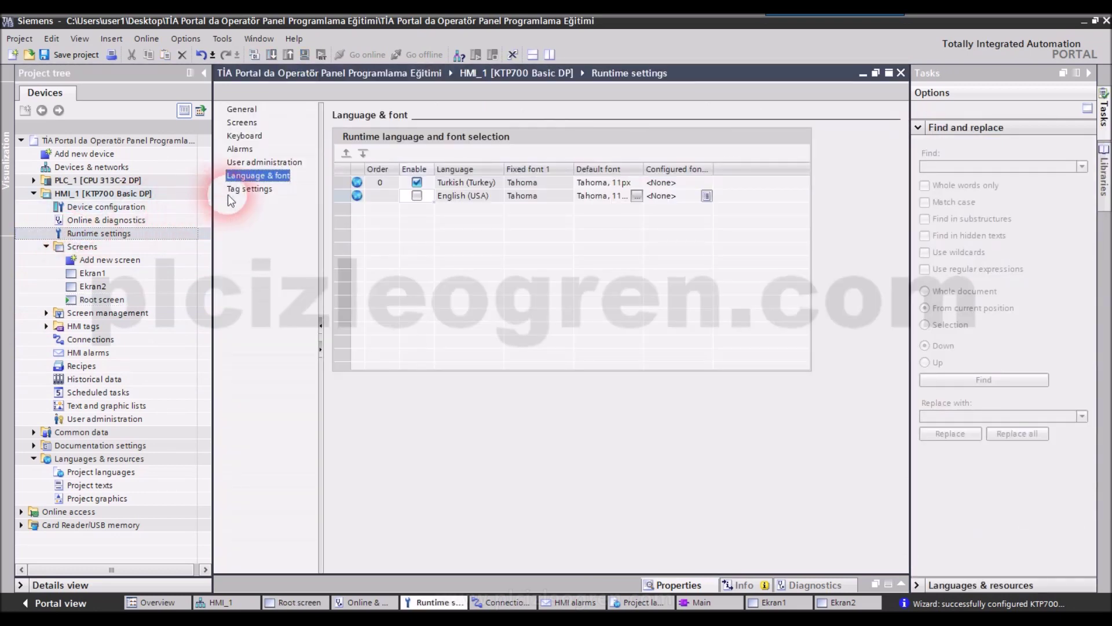
# - Browse start screen choices, cancel Ekran1 to keep Root screen as start, and reopen Root screen
pyautogui.click(240, 110)
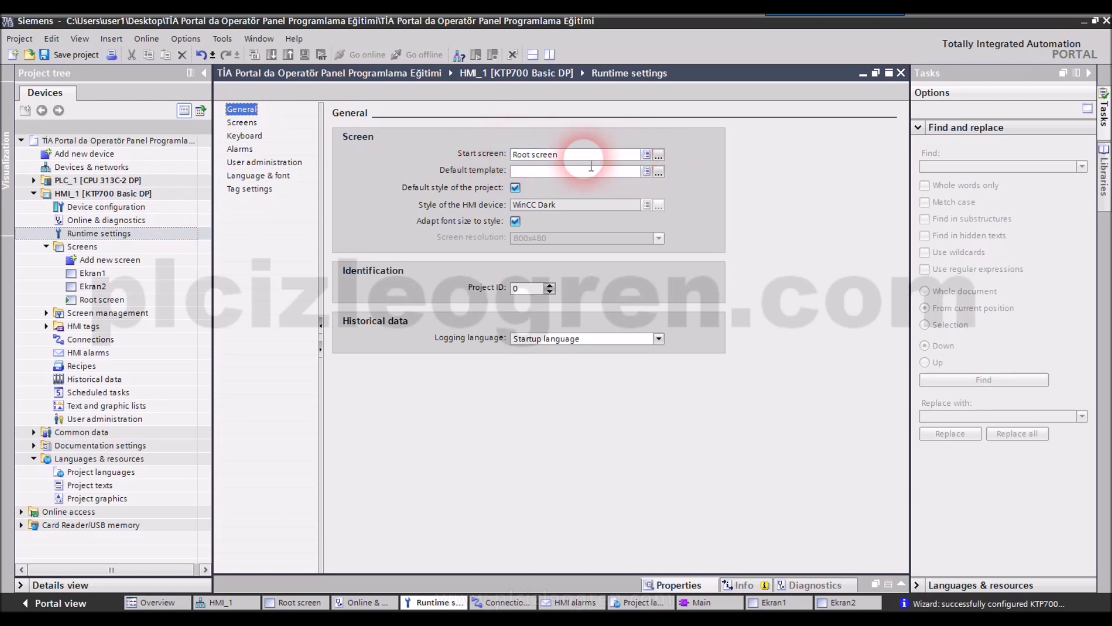
pyautogui.click(658, 155)
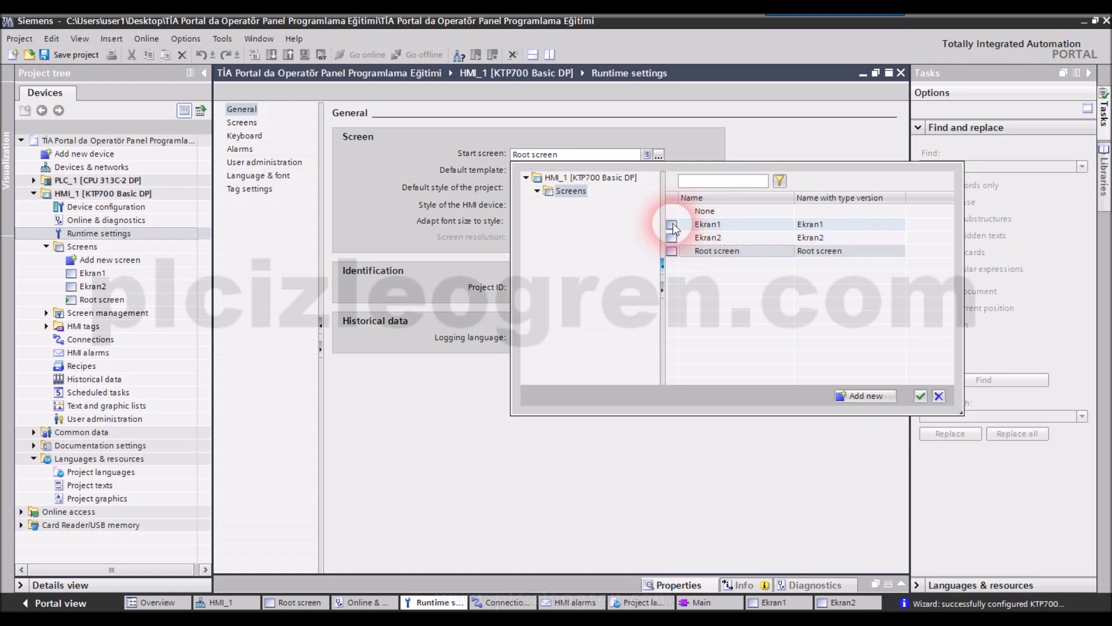
pyautogui.click(703, 227)
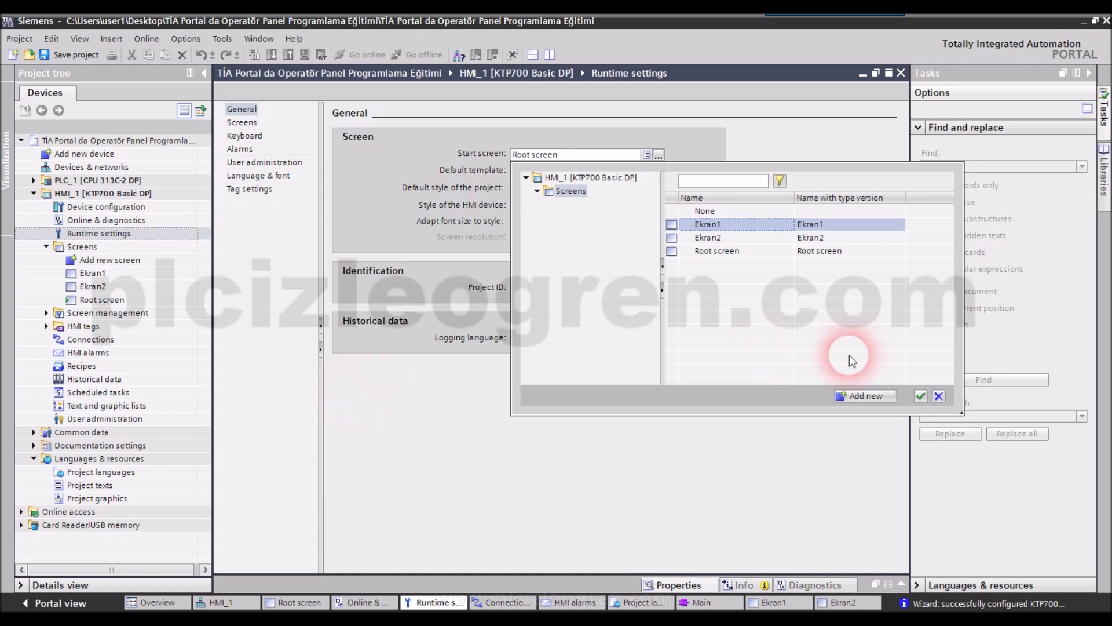
pyautogui.click(939, 395)
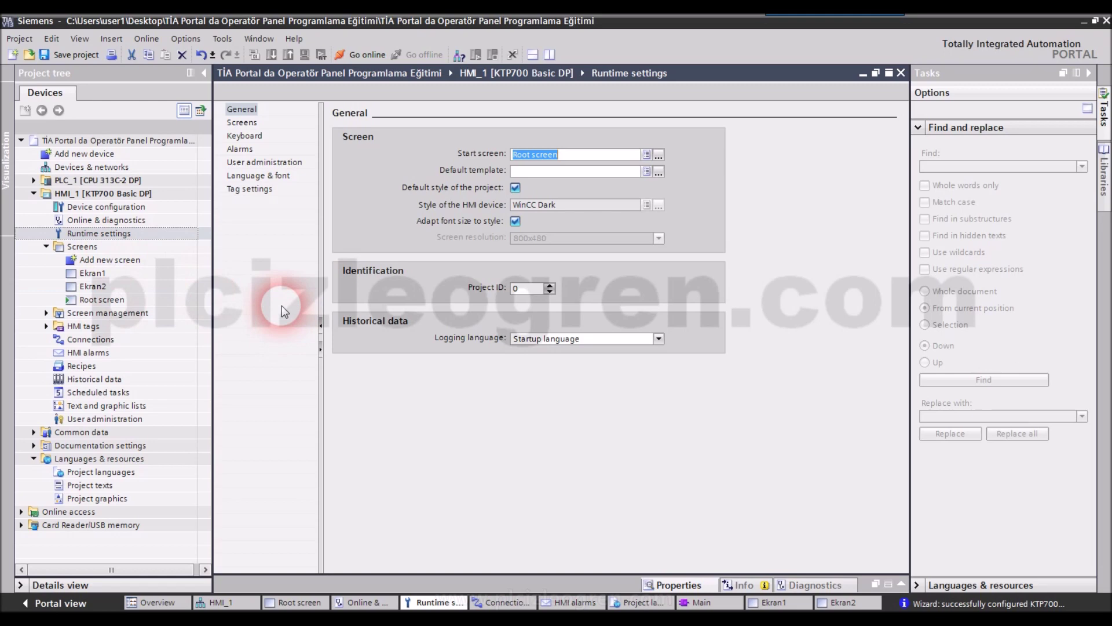
pyautogui.doubleClick(123, 300)
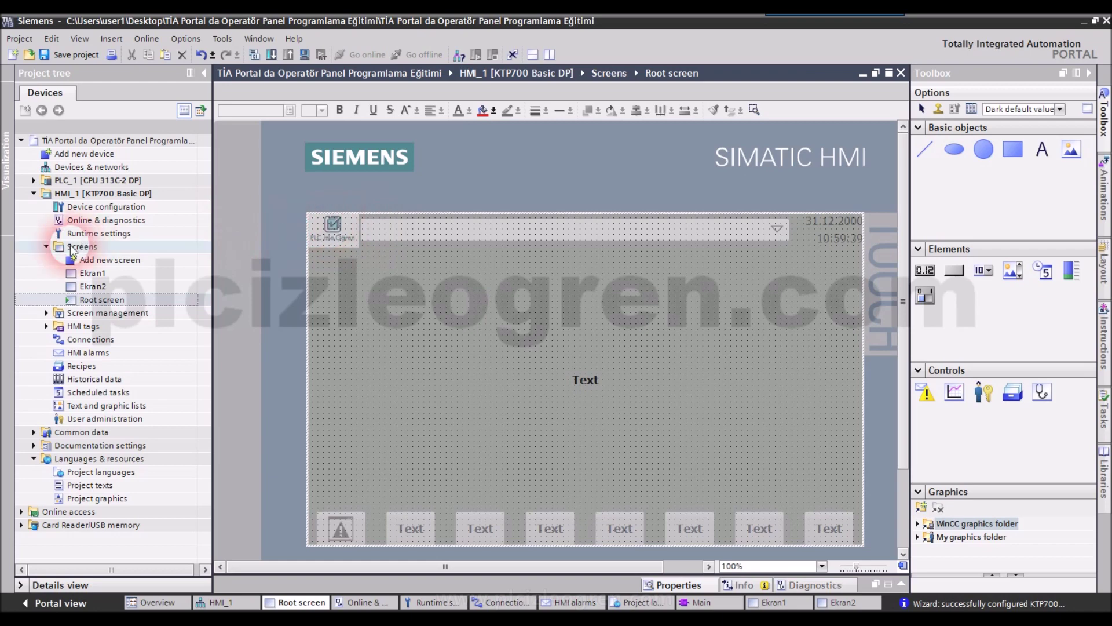
pyautogui.click(93, 273)
pyautogui.doubleClick(93, 273)
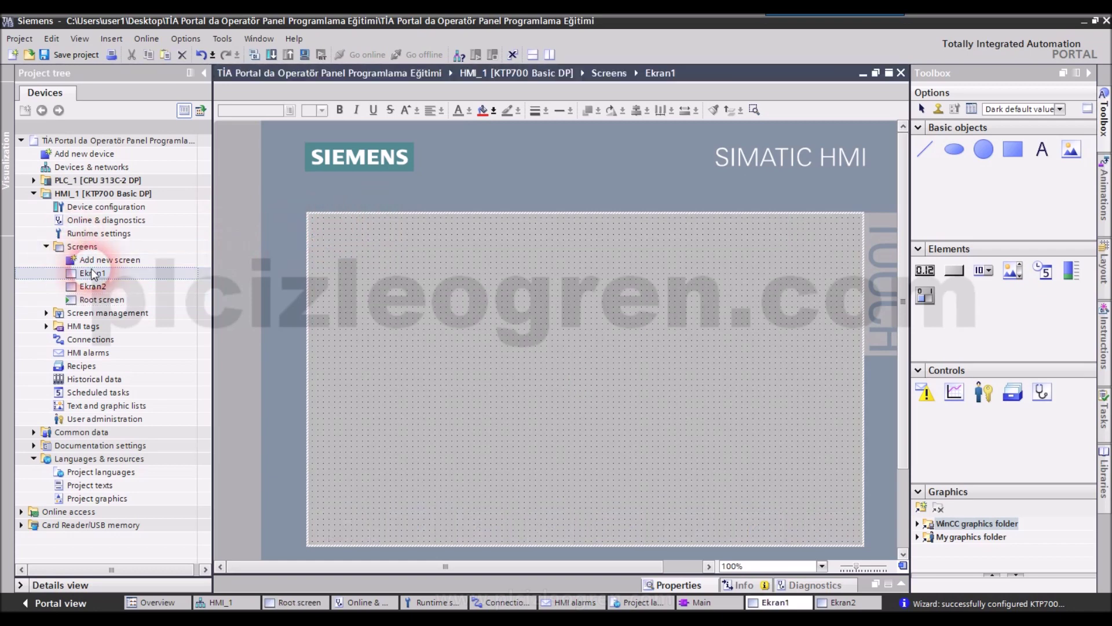
pyautogui.doubleClick(91, 286)
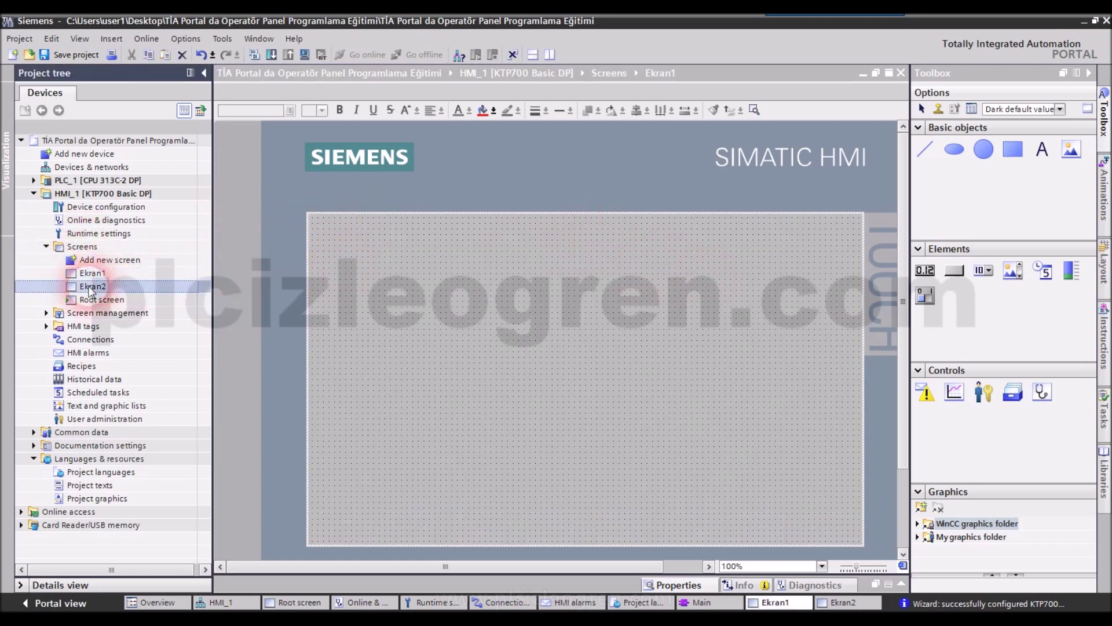
pyautogui.click(104, 299)
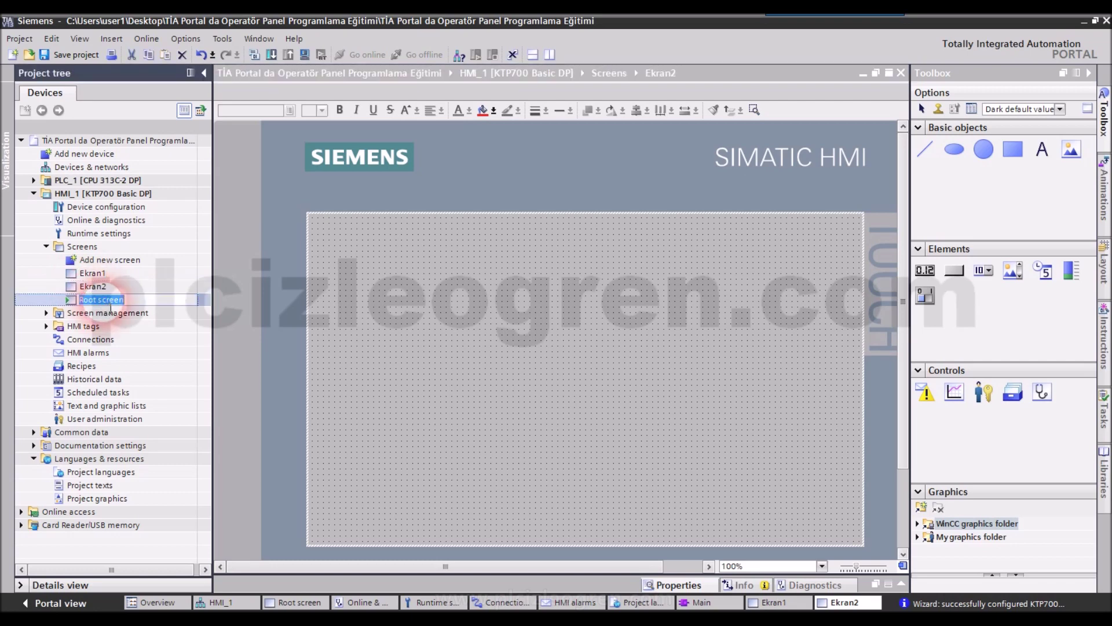
pyautogui.doubleClick(103, 299)
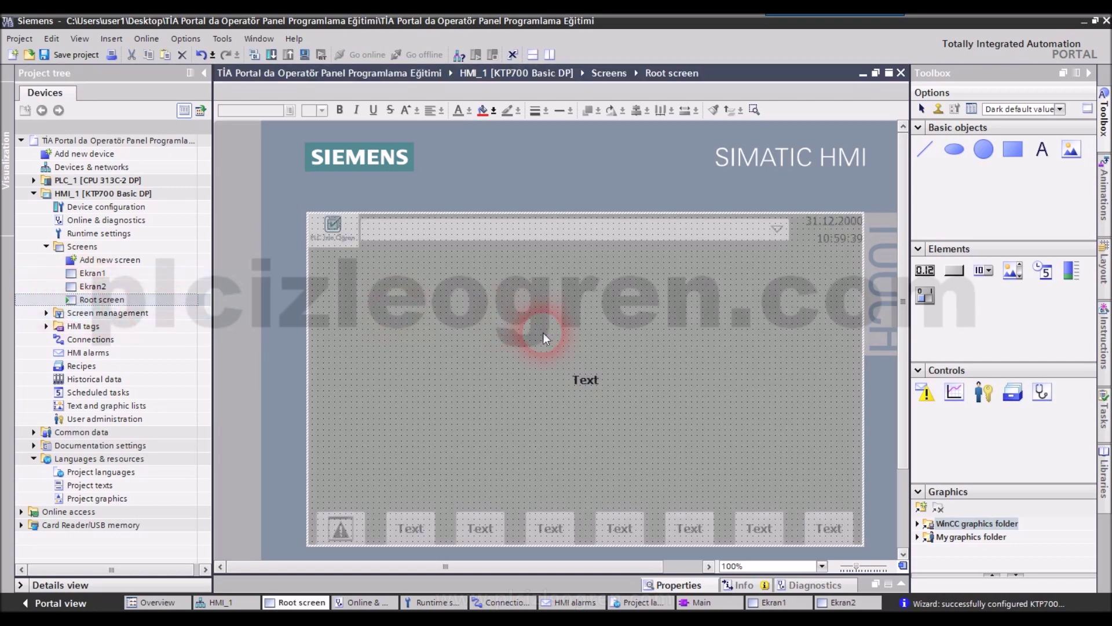
pyautogui.click(952, 272)
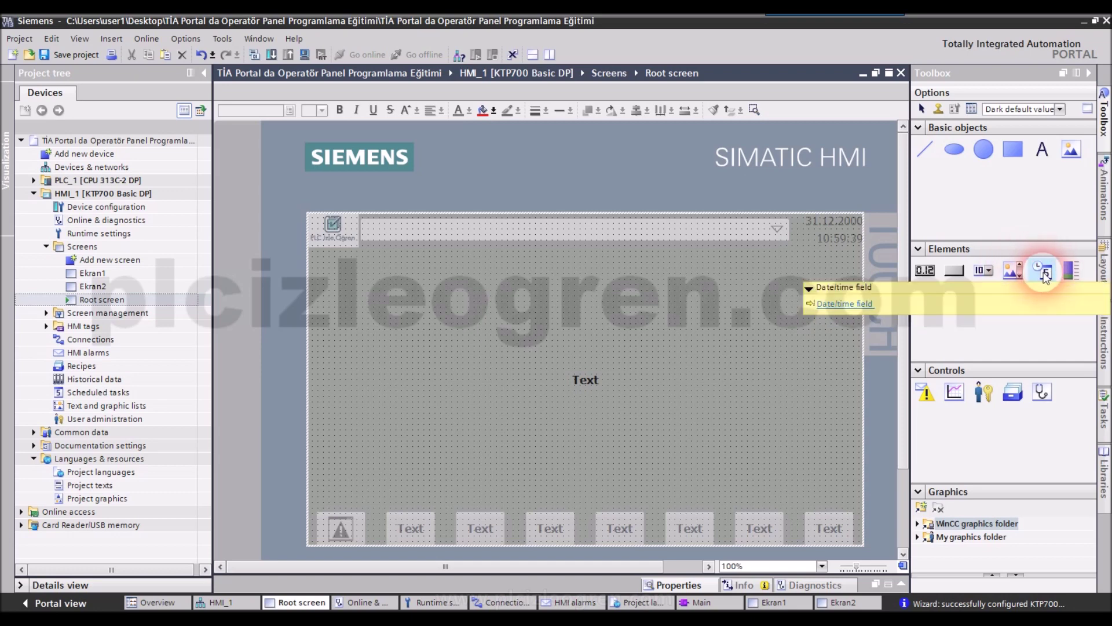
pyautogui.moveTo(1045, 277); pyautogui.dragTo(789, 301)
# - Nudge the date/time field left, then place a bar graph, switch, button and I/O field
pyautogui.click(760, 329)
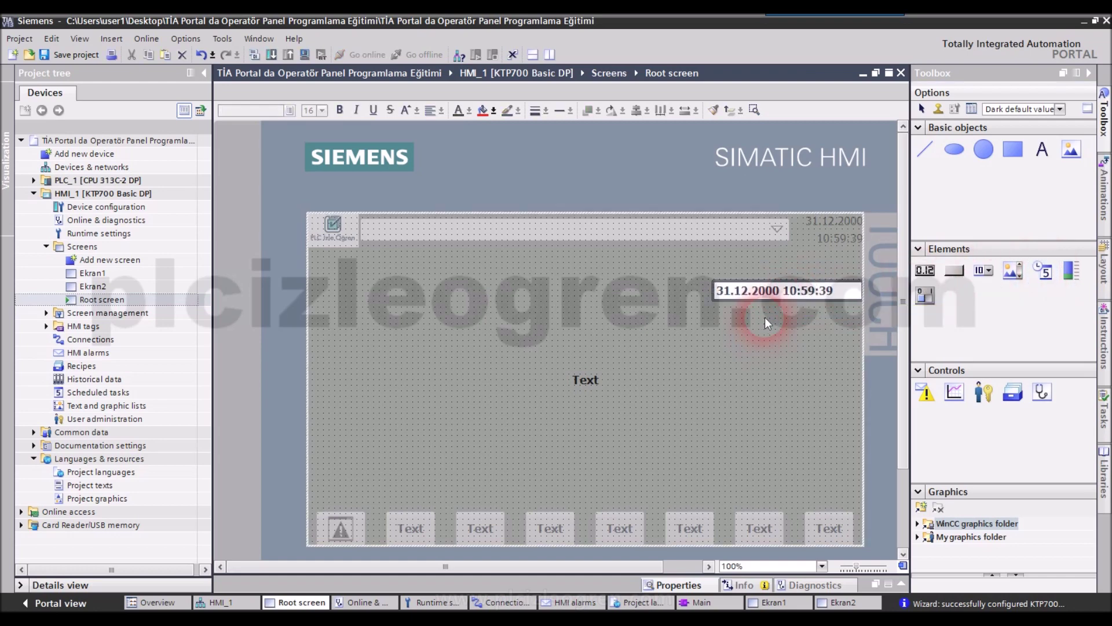
pyautogui.moveTo(768, 289); pyautogui.dragTo(742, 285)
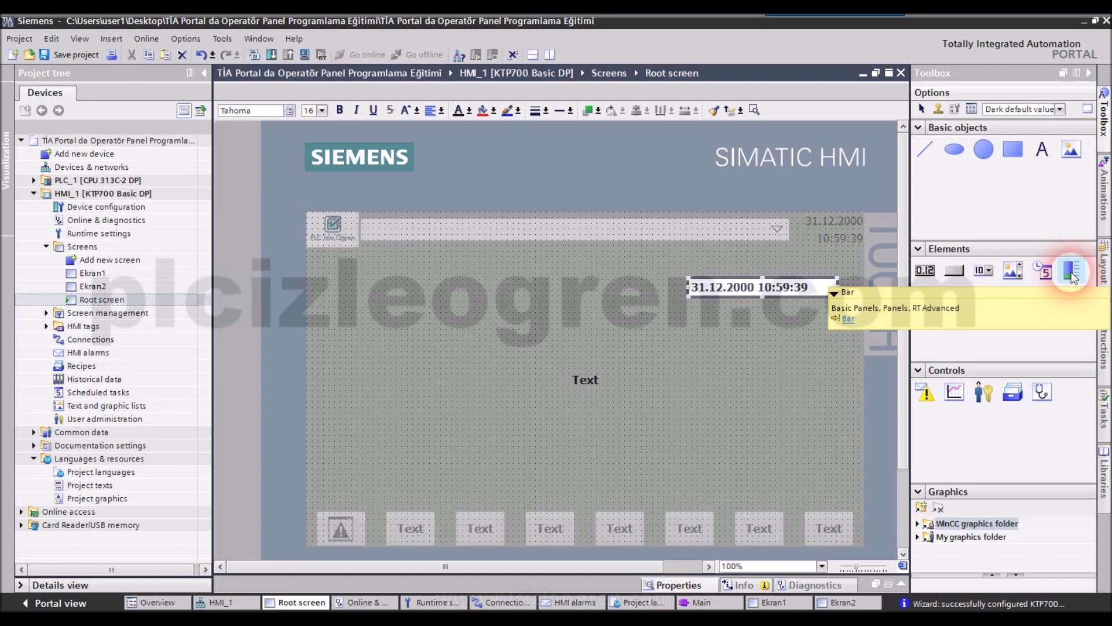
pyautogui.moveTo(1071, 272); pyautogui.dragTo(412, 324)
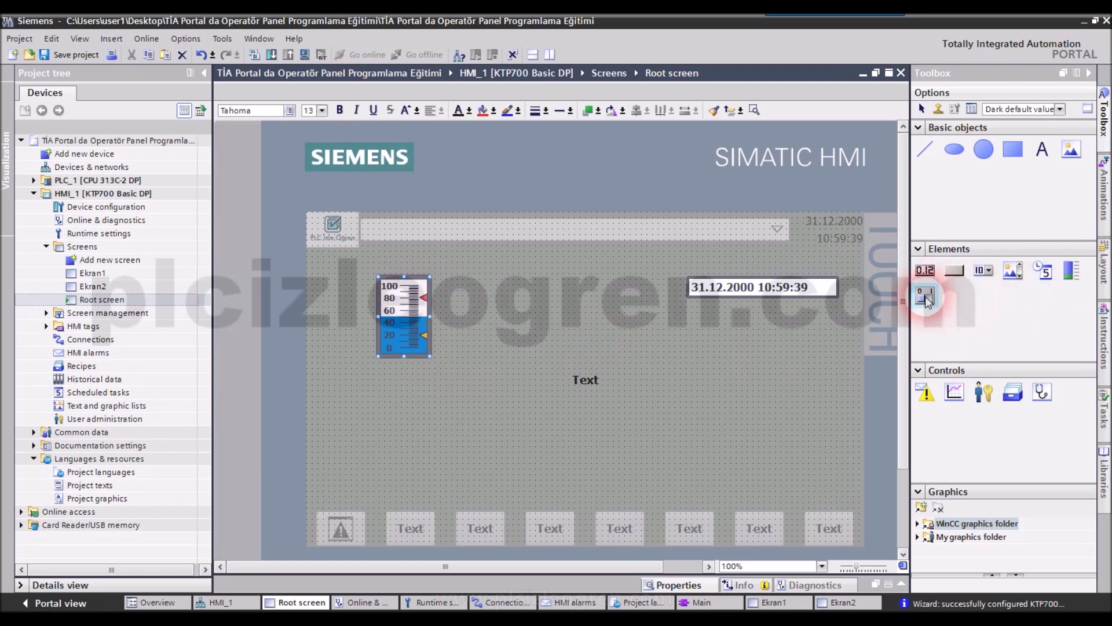
pyautogui.moveTo(925, 297); pyautogui.dragTo(526, 315)
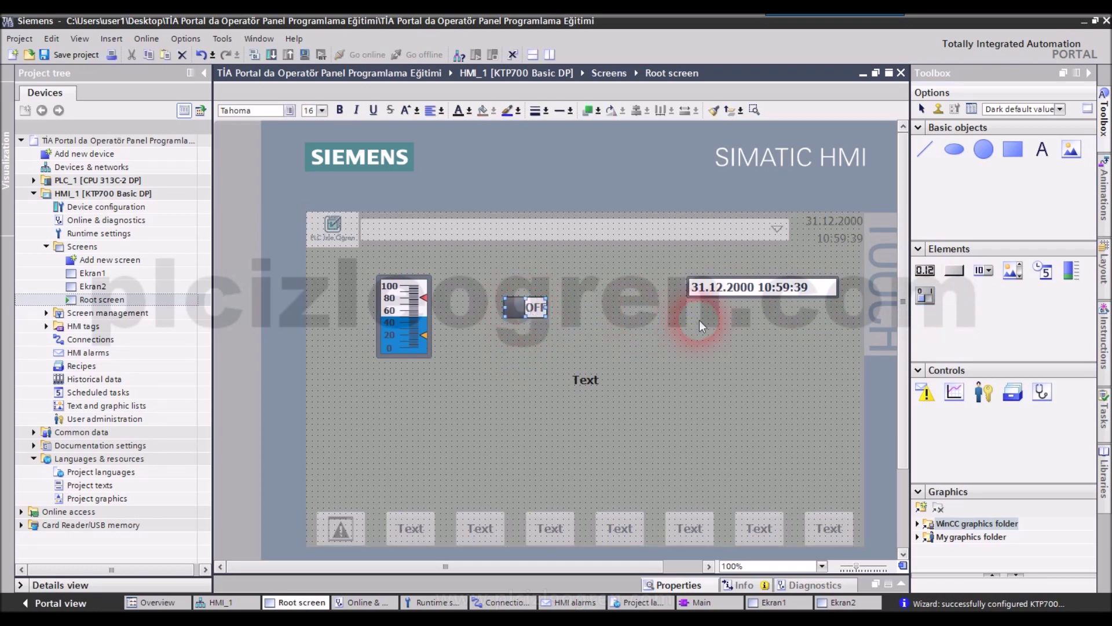
pyautogui.moveTo(954, 272); pyautogui.dragTo(611, 285)
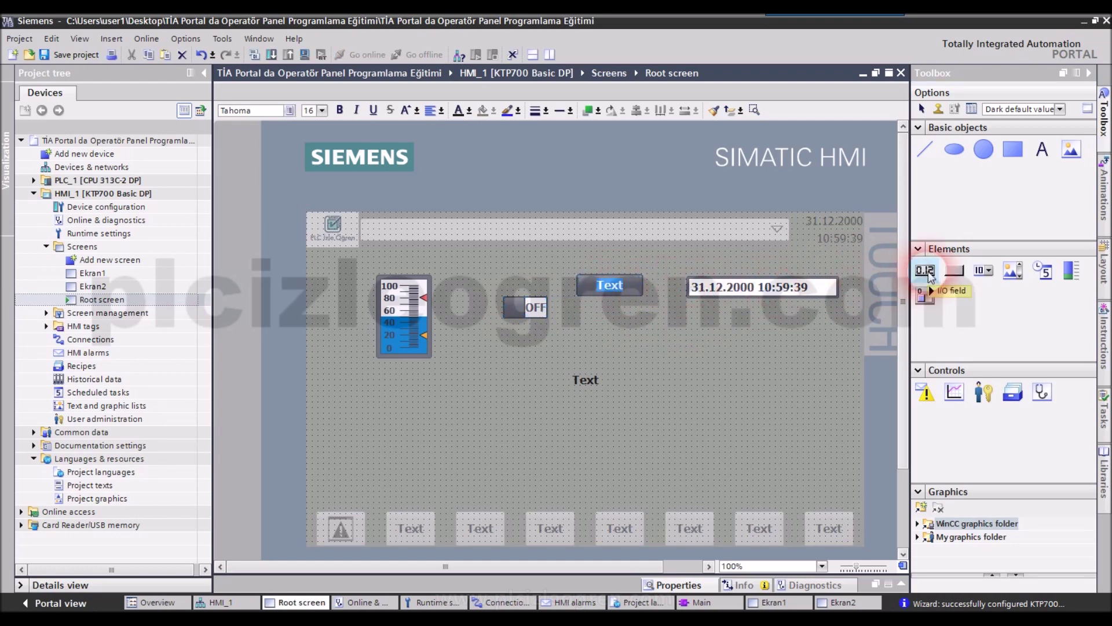
pyautogui.moveTo(927, 274); pyautogui.dragTo(627, 332)
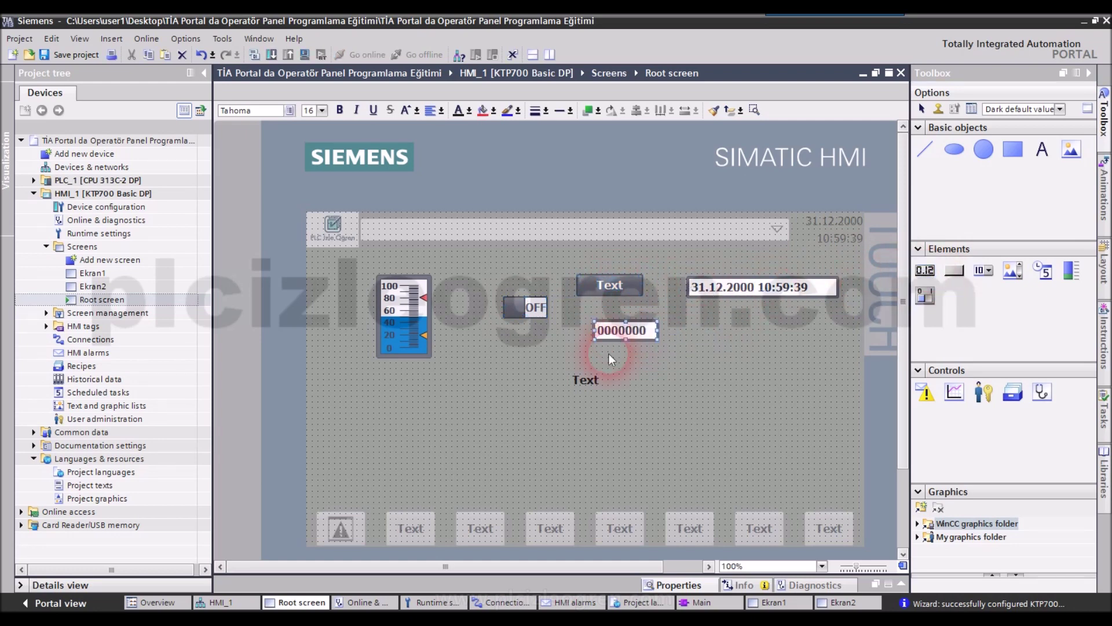
pyautogui.click(665, 356)
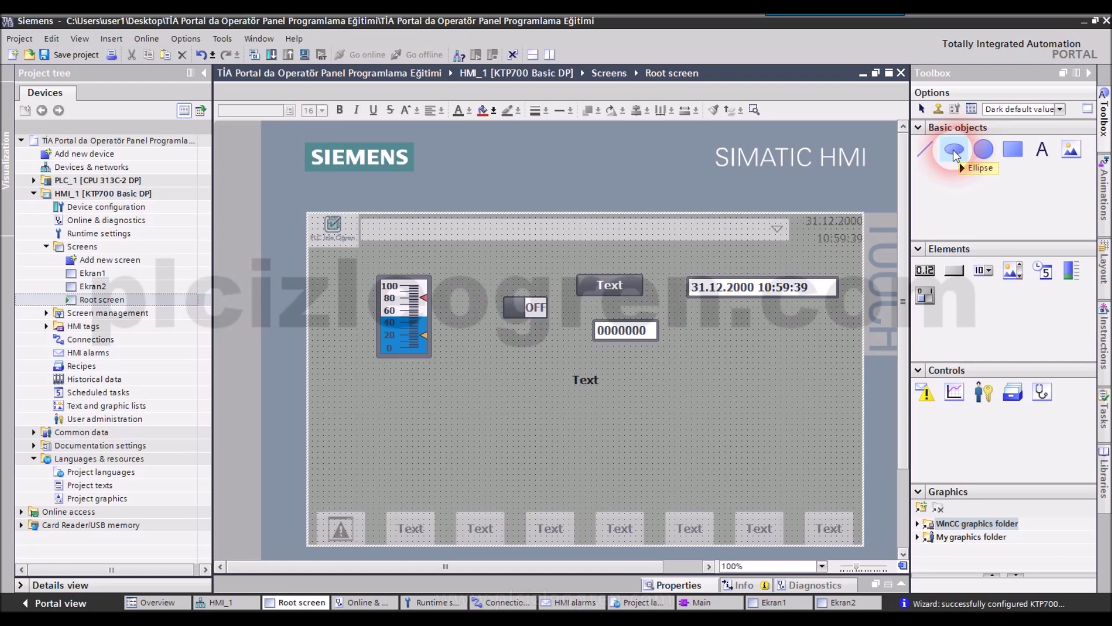
# - Draw a line on the Root screen, move it lower, and place an ellipse beside it
pyautogui.moveTo(925, 149)
pyautogui.mouseDown()
pyautogui.moveTo(551, 382)
pyautogui.moveTo(436, 369)
pyautogui.moveTo(503, 403)
pyautogui.mouseUp()
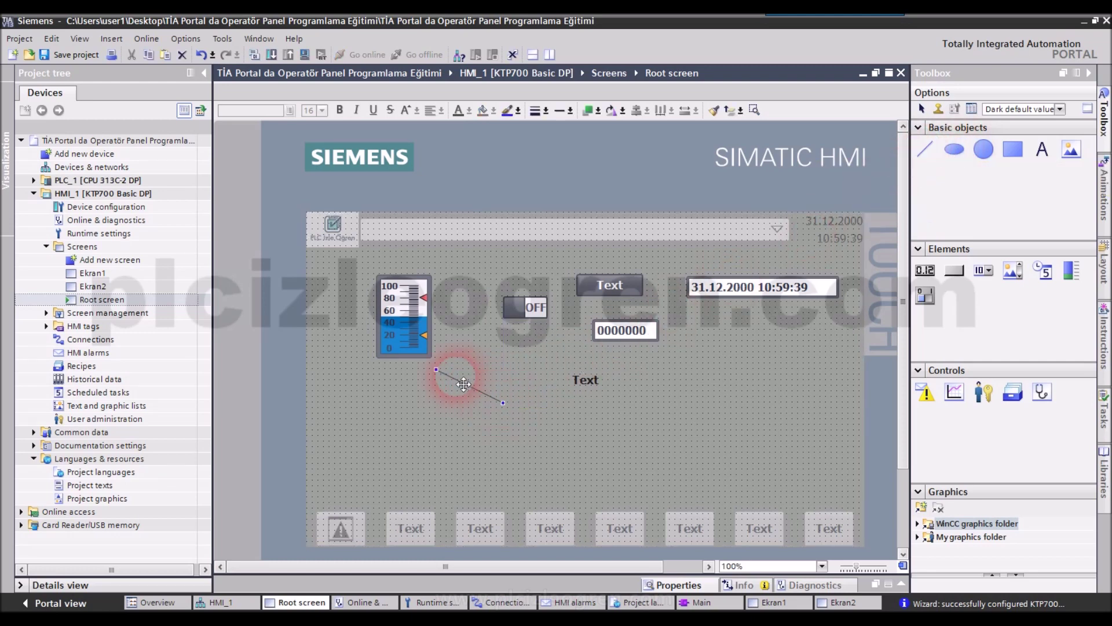
pyautogui.moveTo(444, 380); pyautogui.dragTo(414, 437)
pyautogui.click(481, 417)
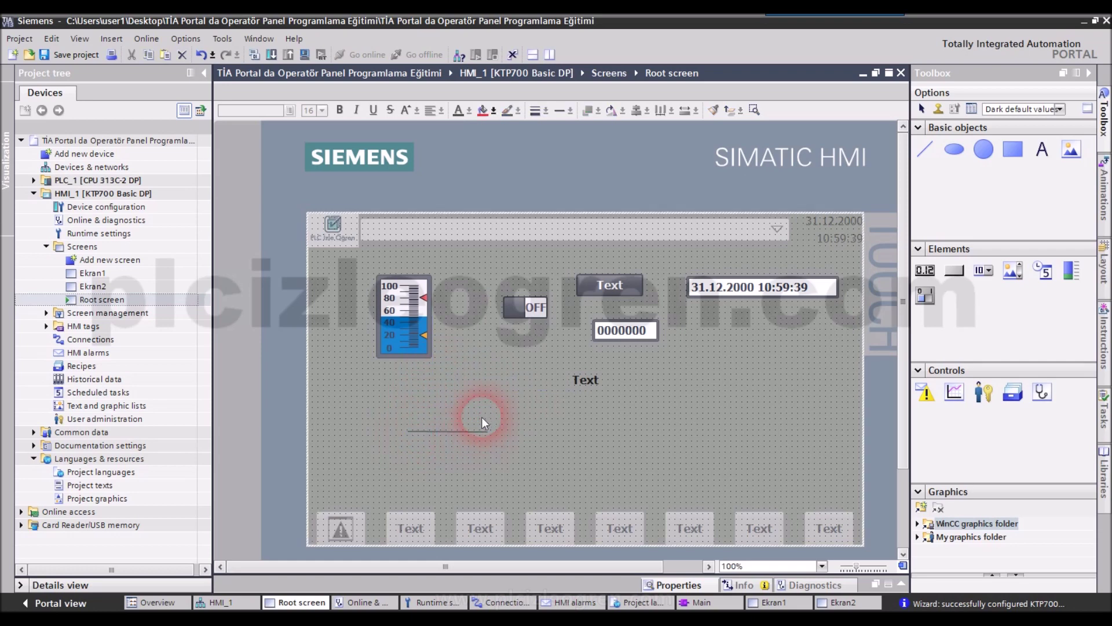
pyautogui.click(962, 155)
pyautogui.click(662, 418)
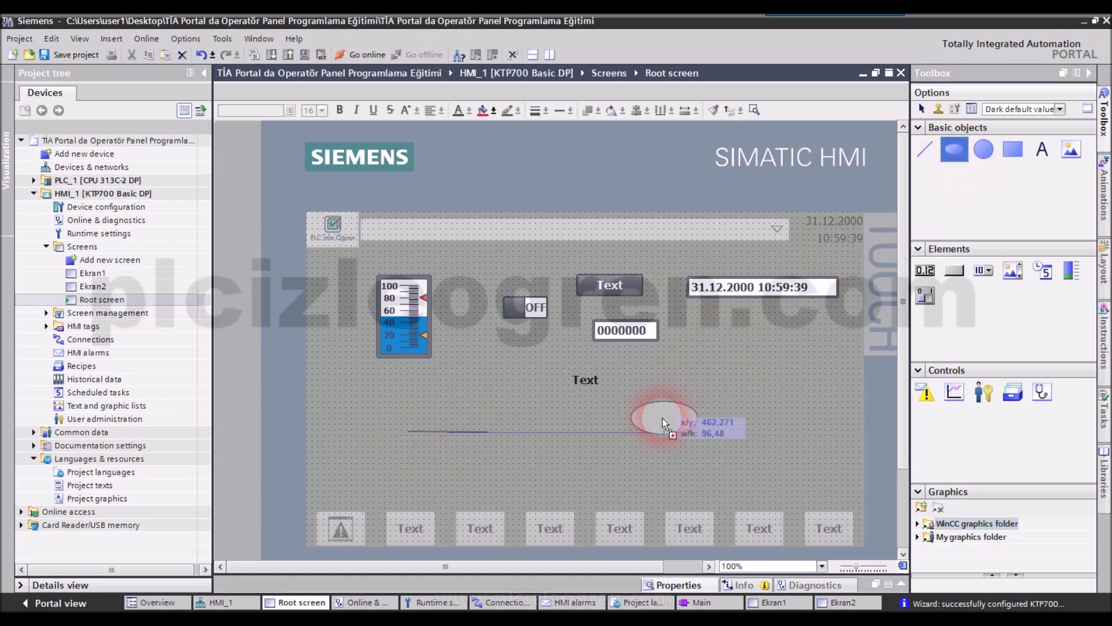
# - Place a second 'Text' label right of the I/O field and a graphic view above the line
pyautogui.click(1041, 155)
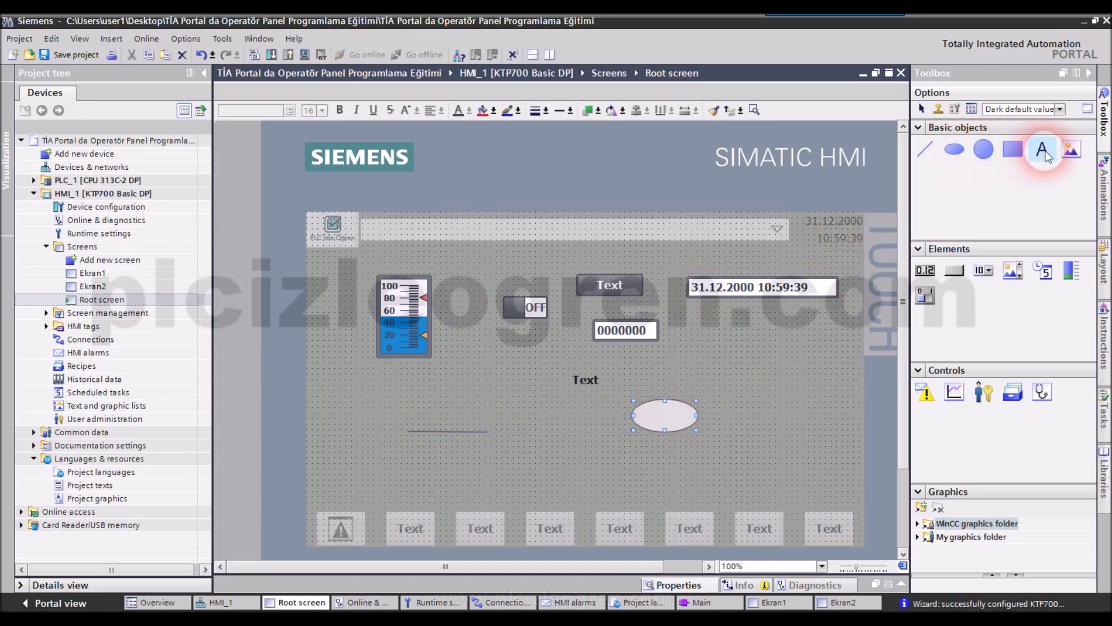
pyautogui.click(761, 359)
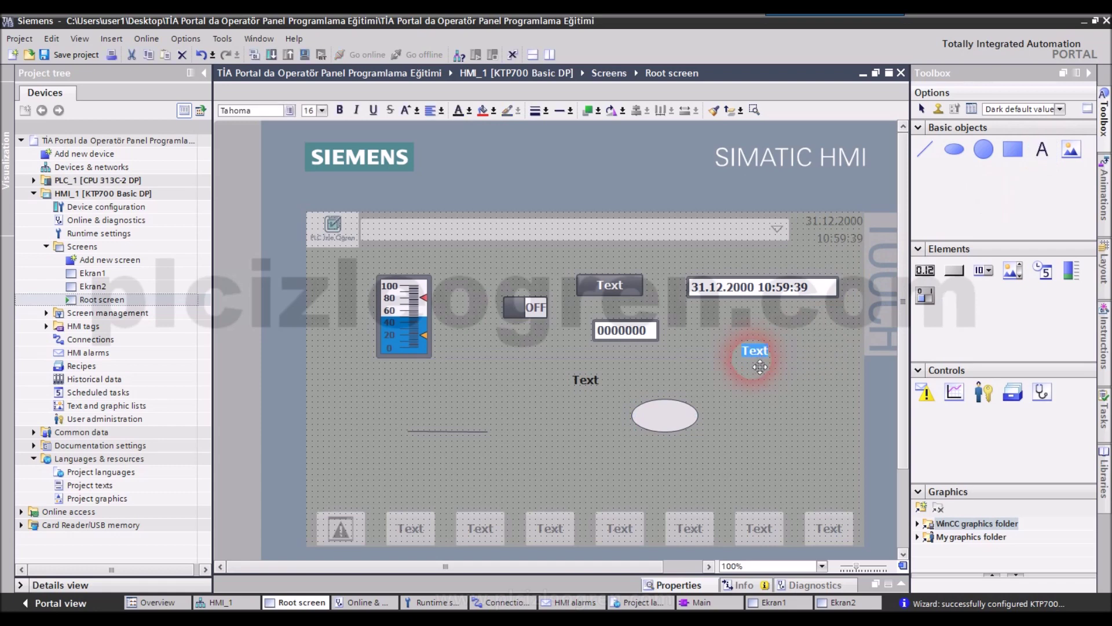
pyautogui.click(1045, 150)
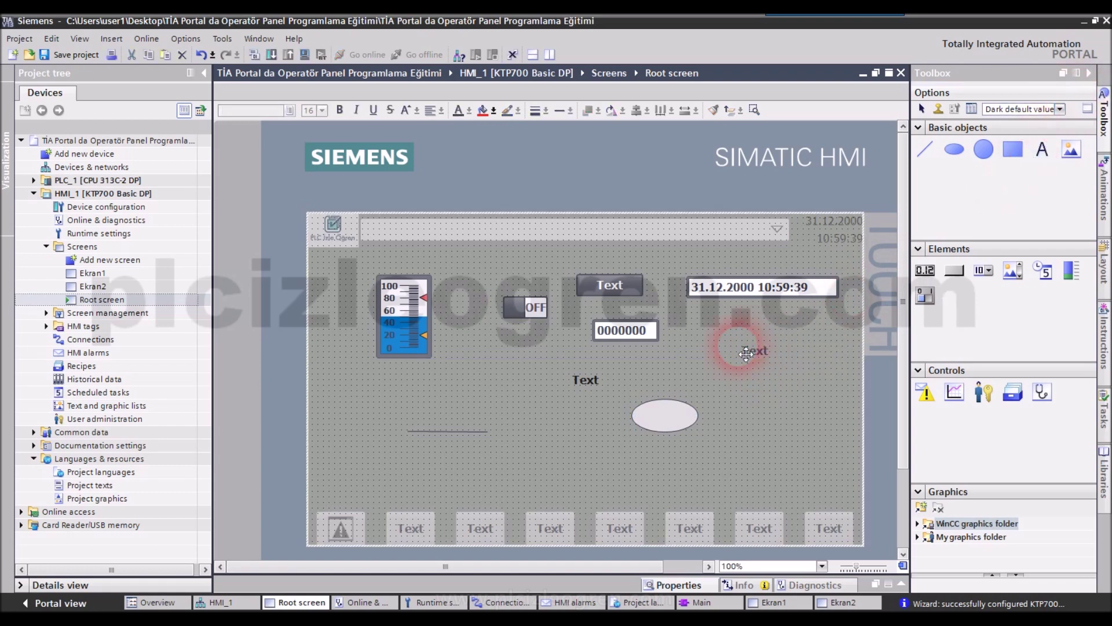
pyautogui.click(1071, 150)
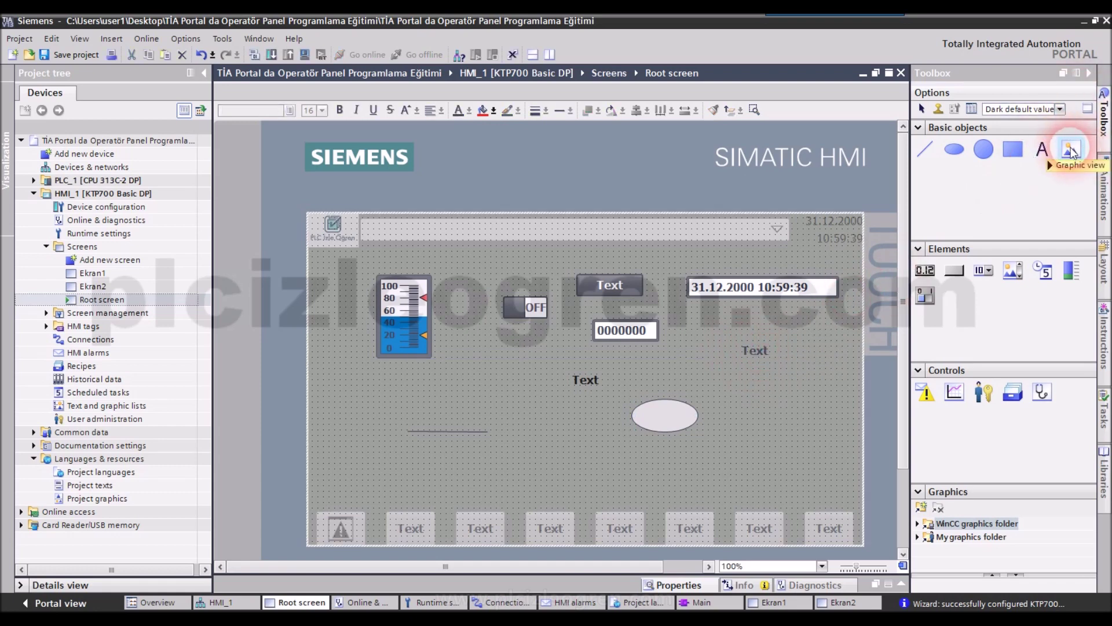
pyautogui.click(474, 384)
pyautogui.click(497, 418)
pyautogui.moveTo(1072, 149); pyautogui.dragTo(912, 470)
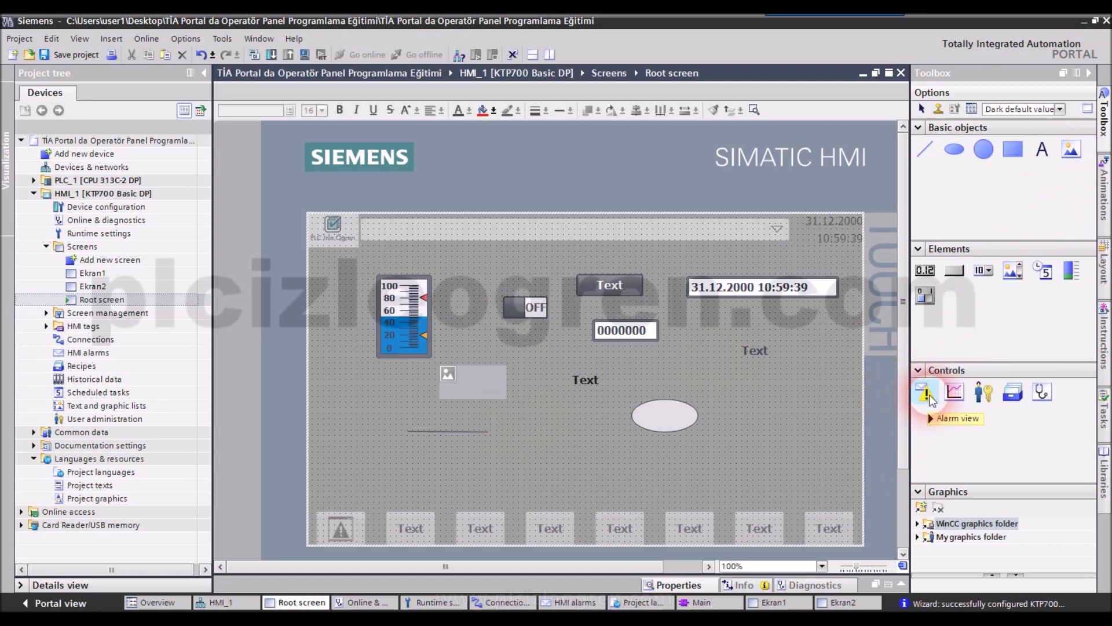
# - Place an Alarm view on the Root screen, nudge it up-right, then delete it
pyautogui.moveTo(929, 400); pyautogui.dragTo(570, 384)
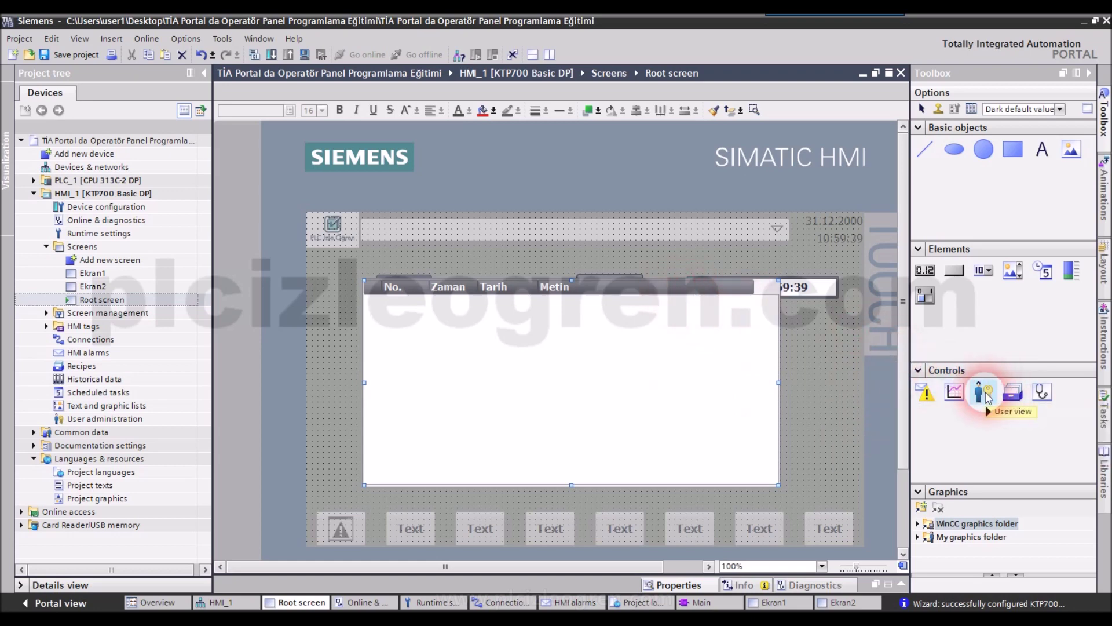
pyautogui.moveTo(622, 294); pyautogui.dragTo(634, 282)
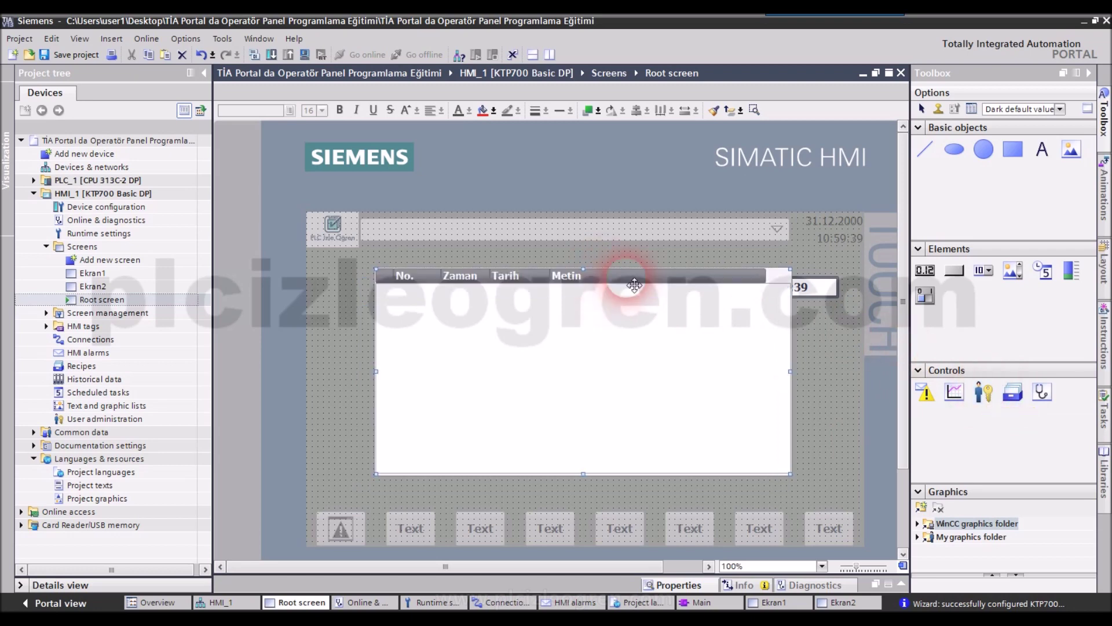
pyautogui.press('Delete')
# - Delete the Text button, 0000000 I/O field, ellipse, Text label and graphic view
pyautogui.click(617, 293)
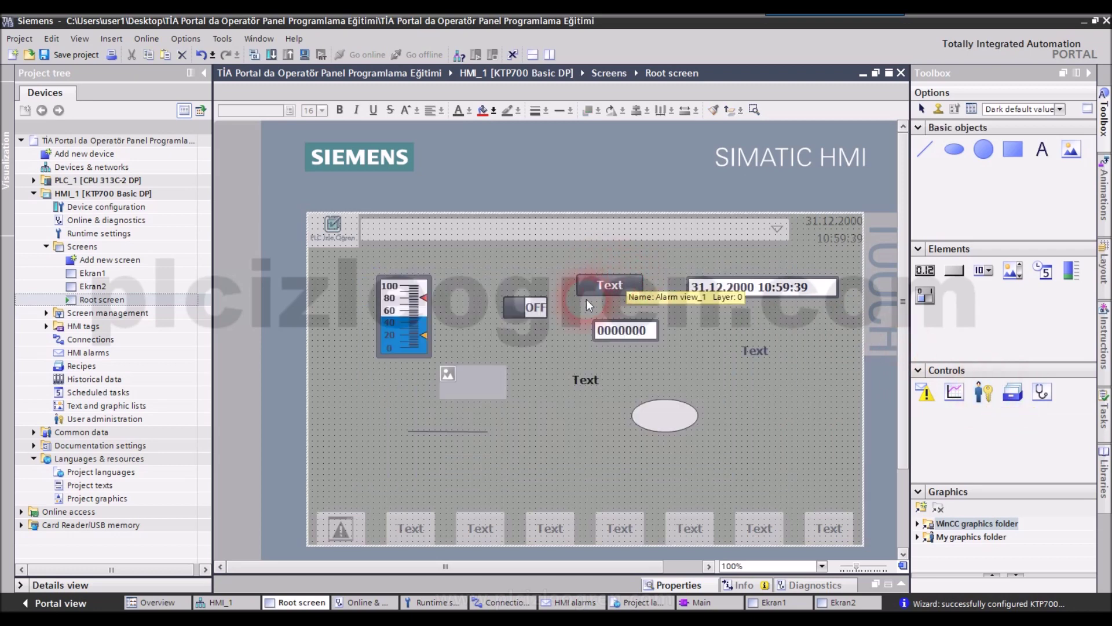
pyautogui.press('Delete')
pyautogui.click(624, 330)
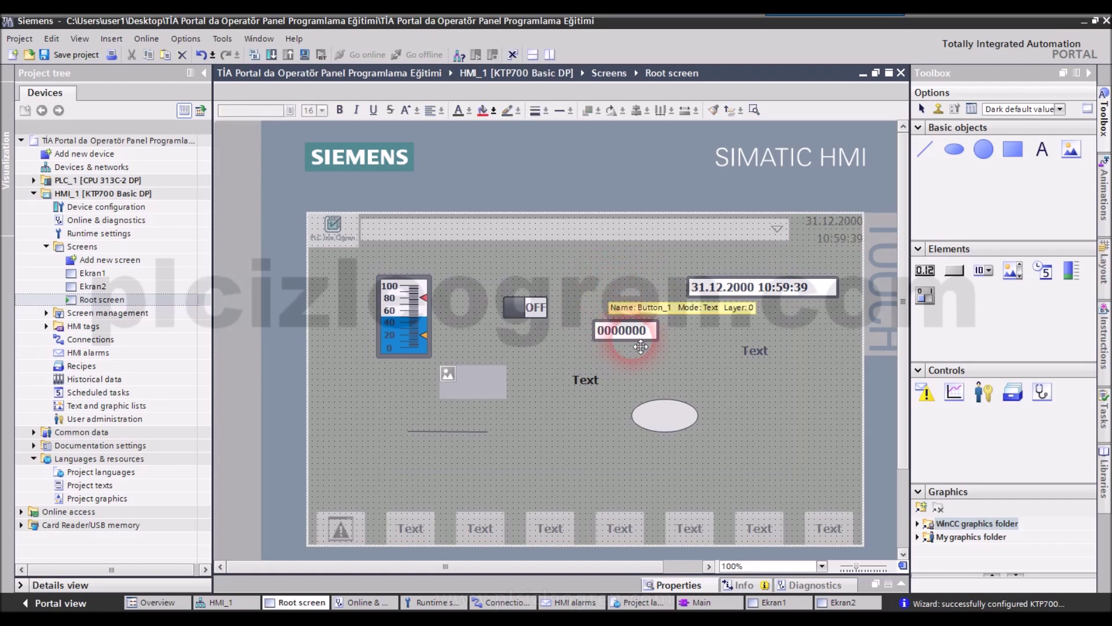
pyautogui.press('Delete')
pyautogui.click(664, 415)
pyautogui.press('Delete')
pyautogui.click(585, 380)
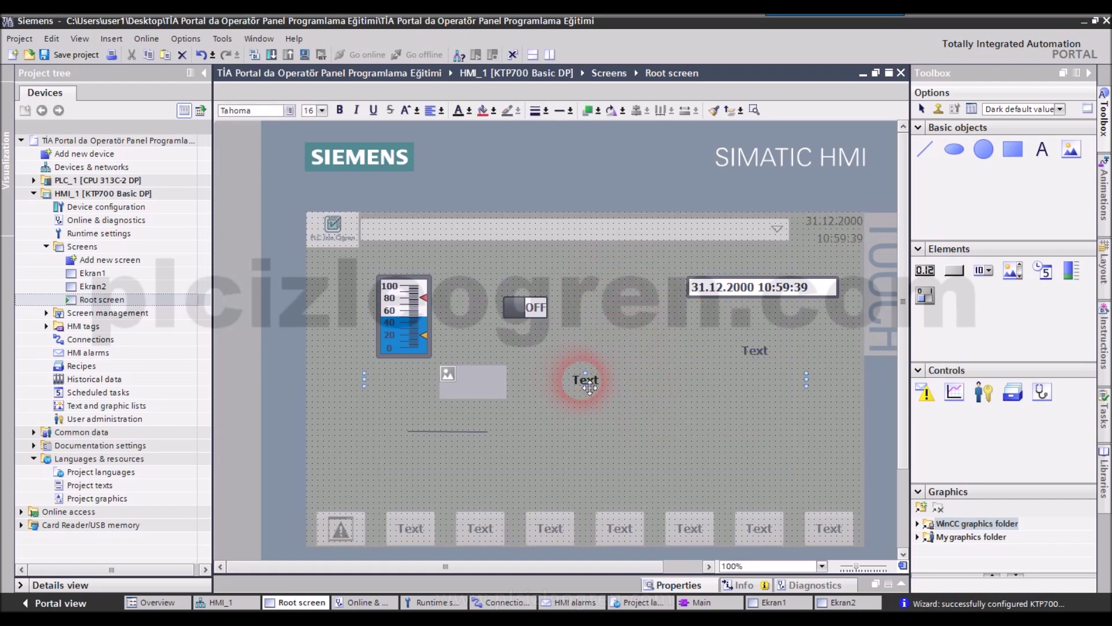
pyautogui.press('Delete')
pyautogui.click(473, 390)
pyautogui.press('Delete')
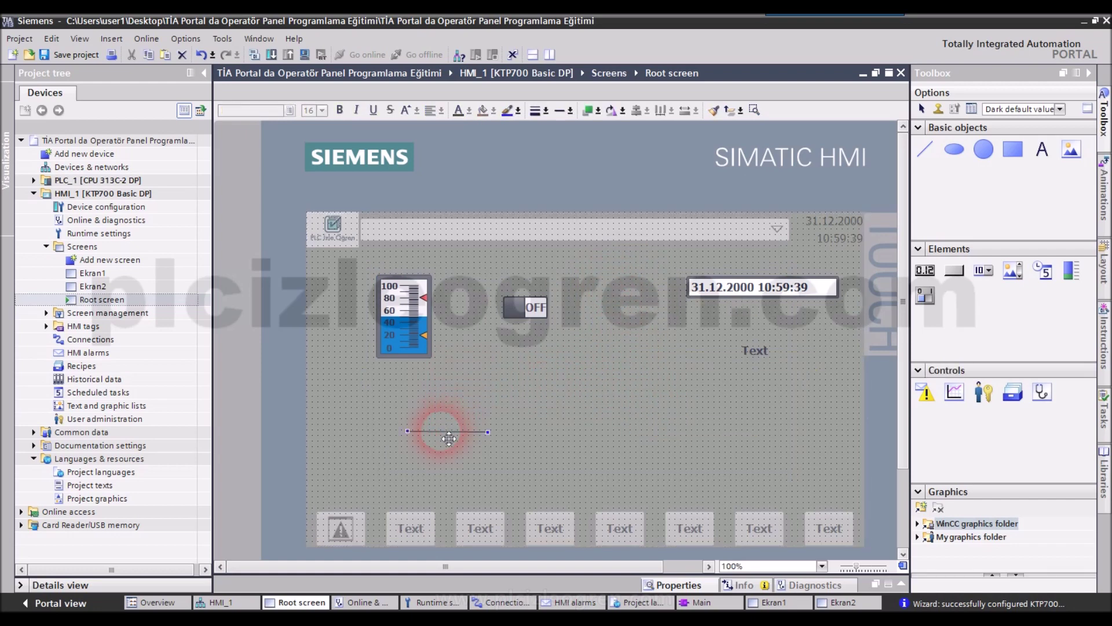
# - Delete the horizontal line, bar graph, OFF switch, remaining Text label and date/time field
pyautogui.click(443, 430)
pyautogui.press('Delete')
pyautogui.click(402, 305)
pyautogui.press('Delete')
pyautogui.click(523, 307)
pyautogui.press('Delete')
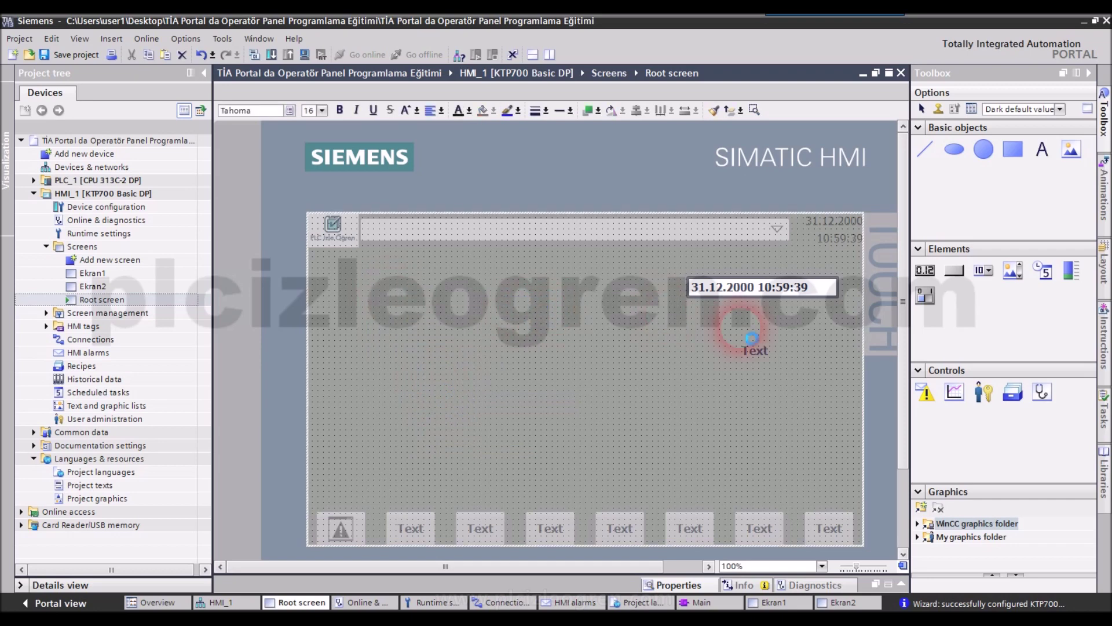
pyautogui.click(756, 351)
pyautogui.press('Delete')
pyautogui.click(747, 292)
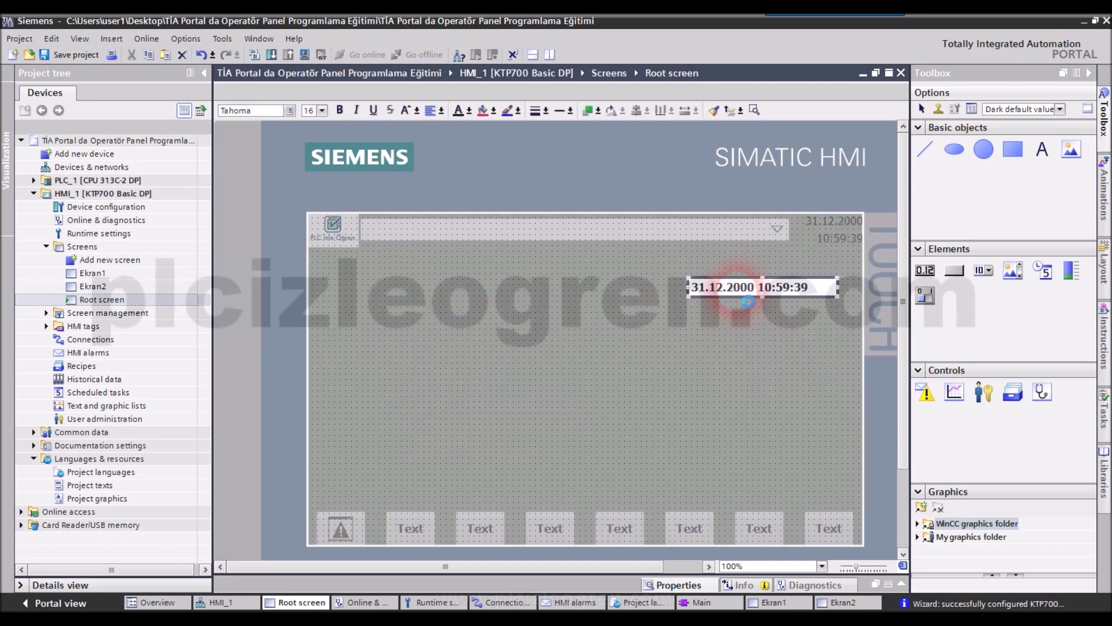
pyautogui.press('Delete')
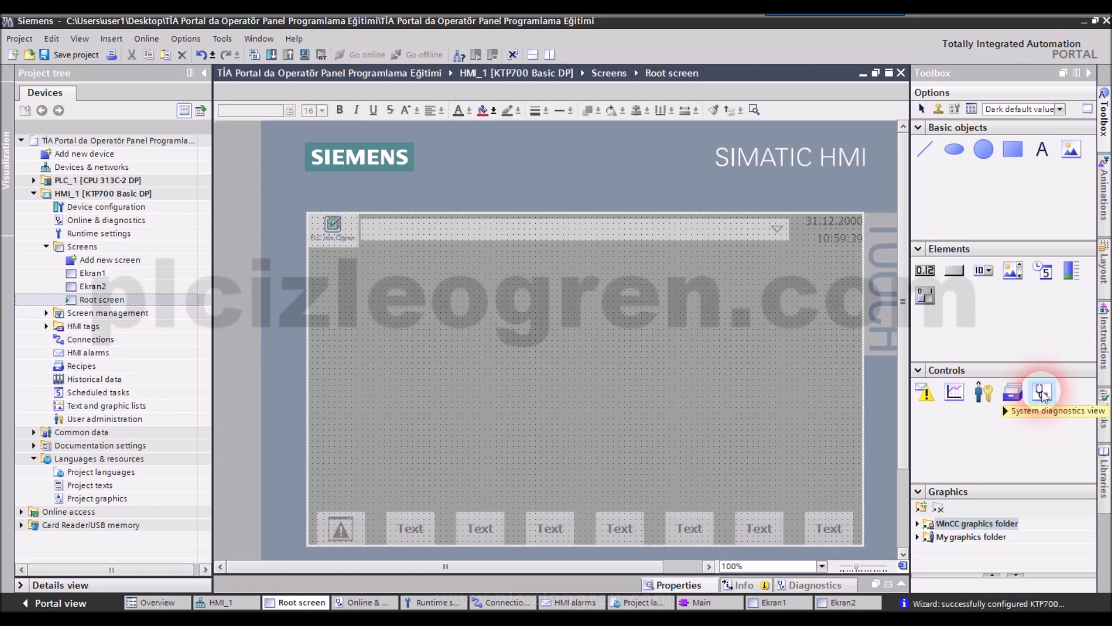
pyautogui.click(1013, 394)
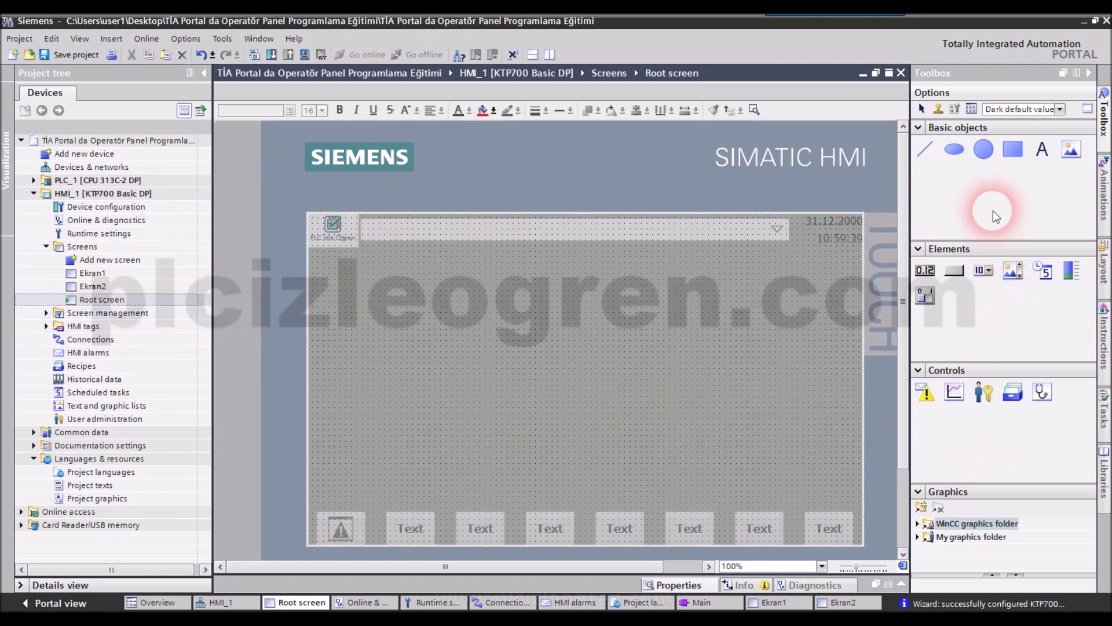
pyautogui.click(1102, 188)
pyautogui.click(1104, 116)
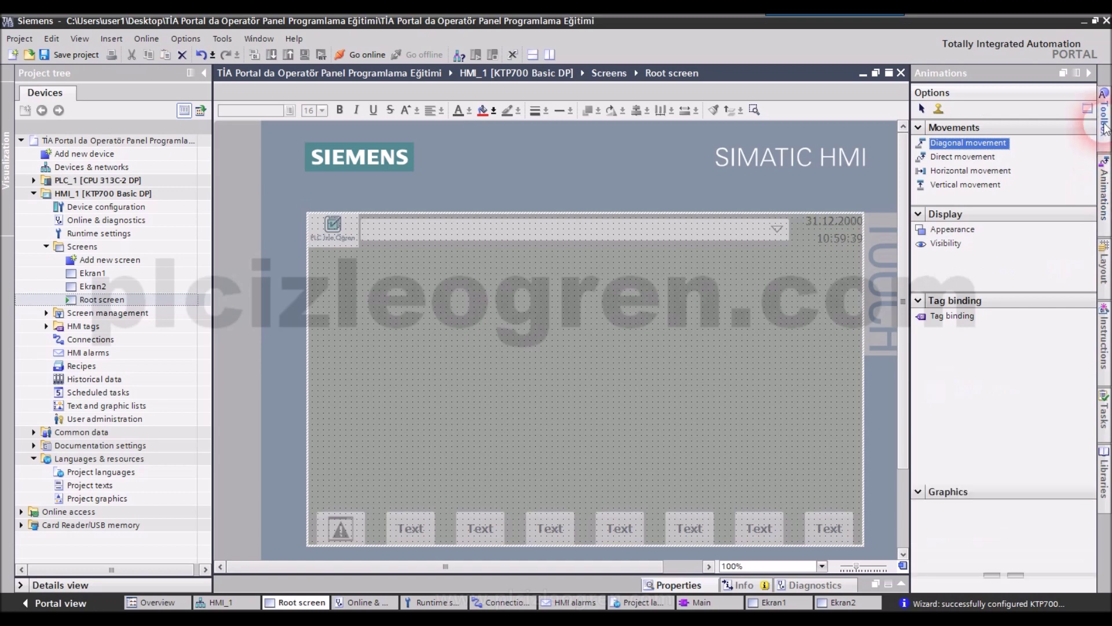
pyautogui.click(1104, 186)
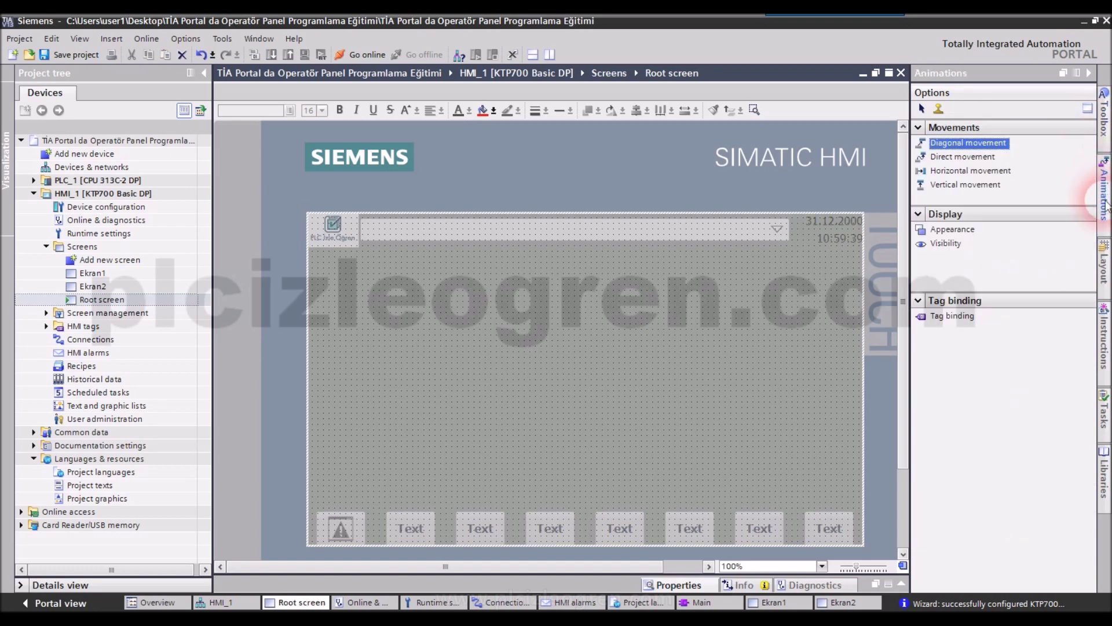
pyautogui.click(1104, 326)
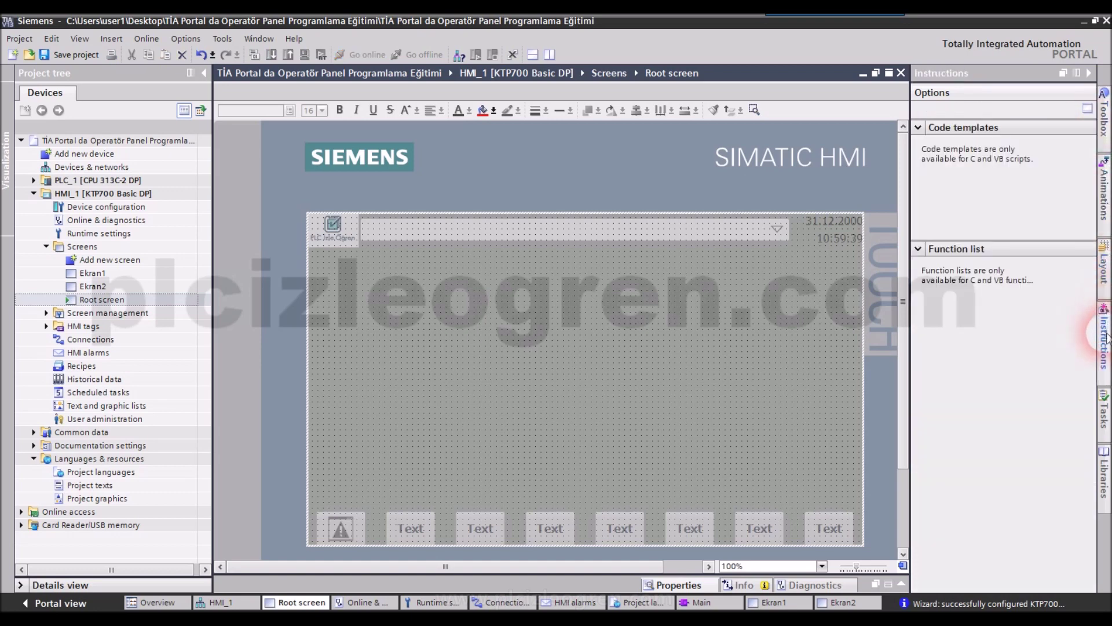
pyautogui.click(1104, 405)
pyautogui.click(1104, 458)
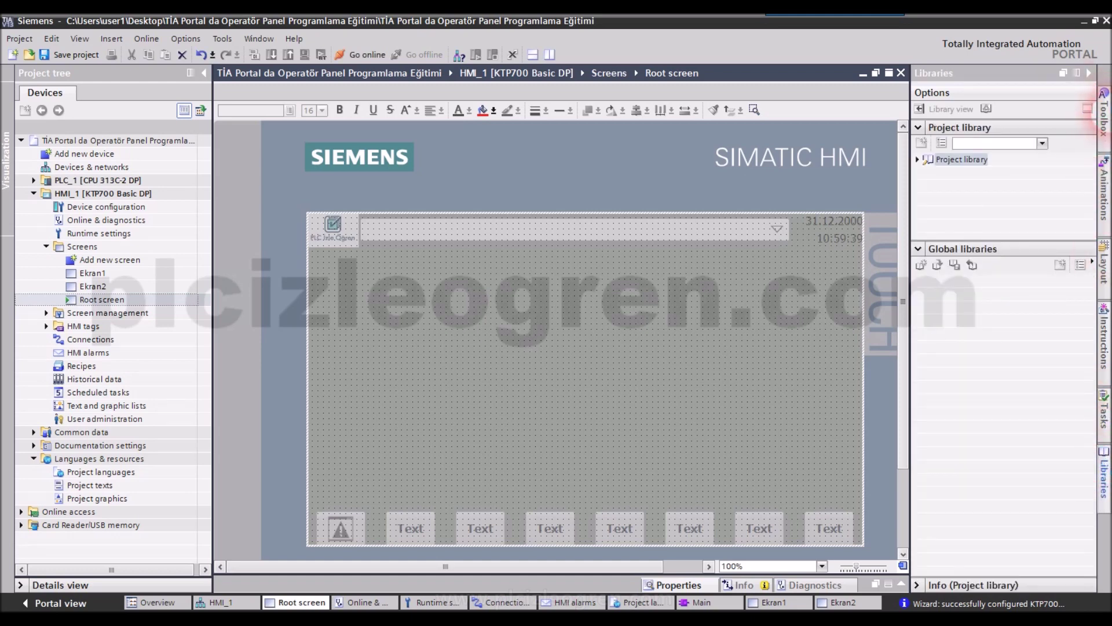
pyautogui.click(572, 334)
pyautogui.click(468, 441)
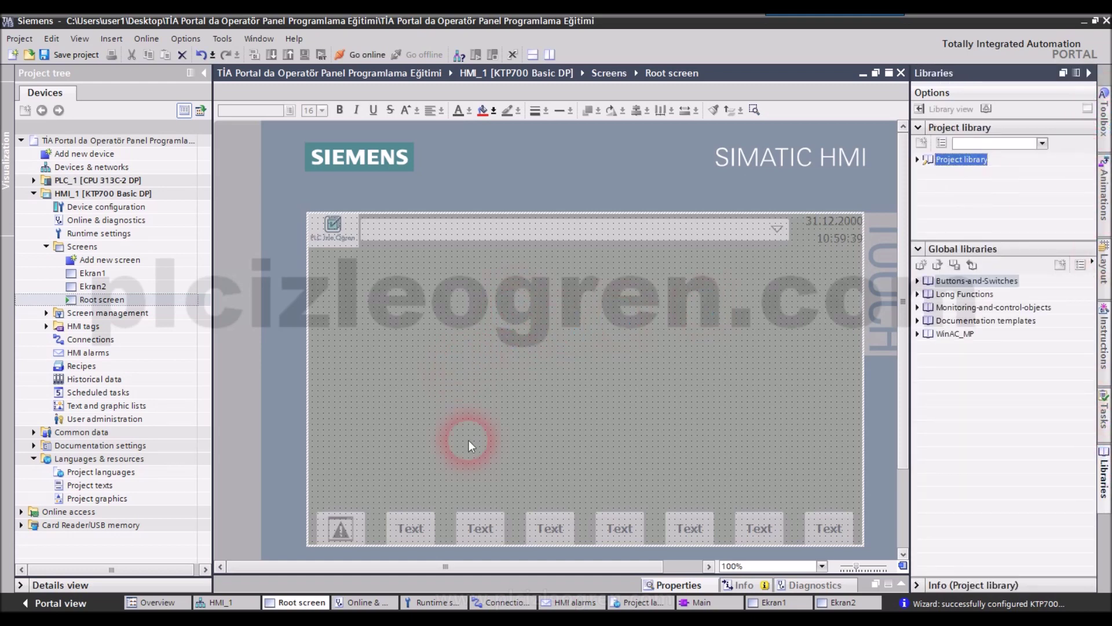
pyautogui.click(1104, 113)
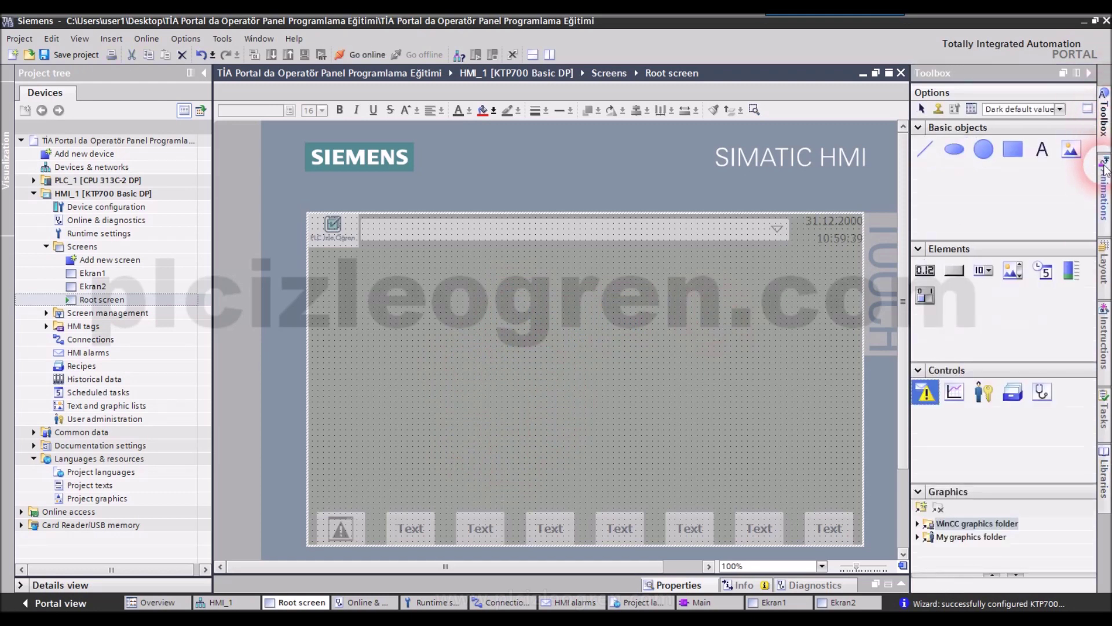
pyautogui.click(1105, 183)
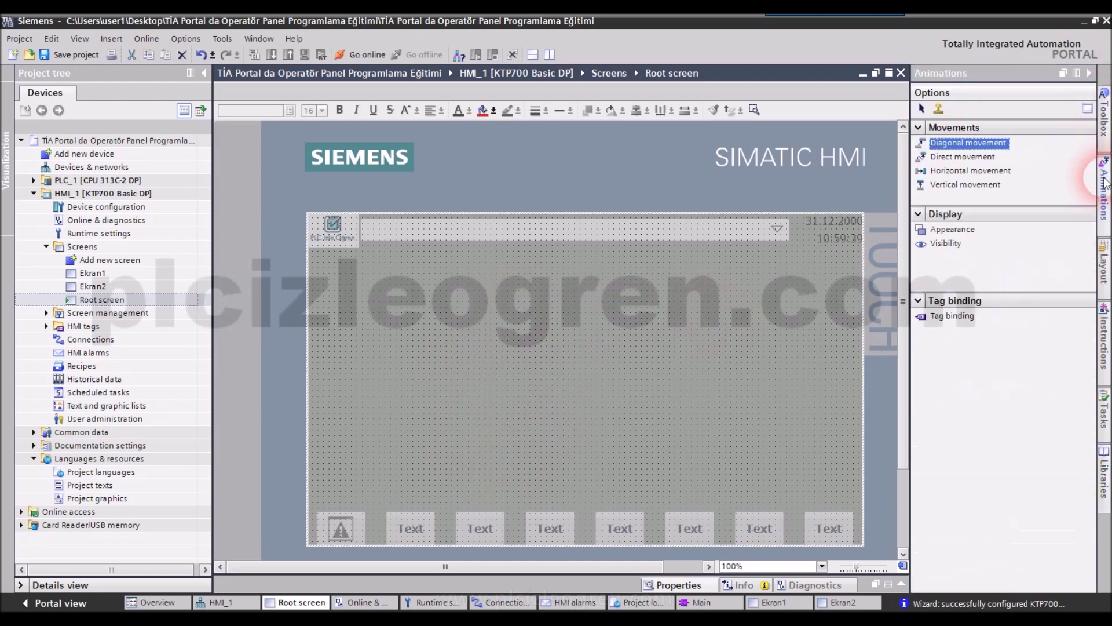
pyautogui.click(1104, 119)
pyautogui.click(811, 231)
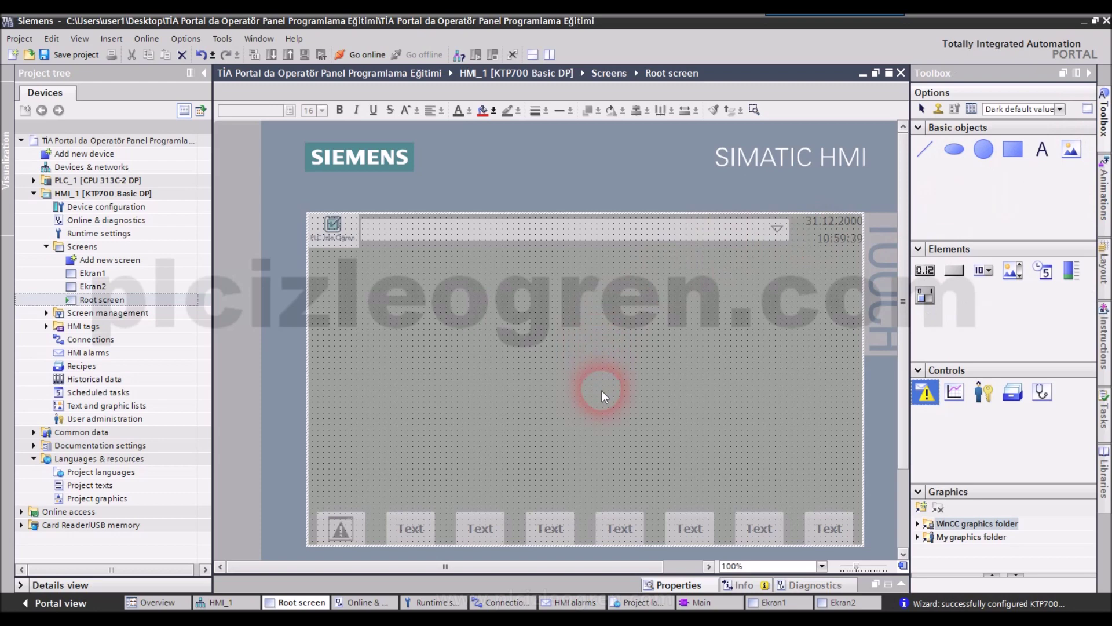